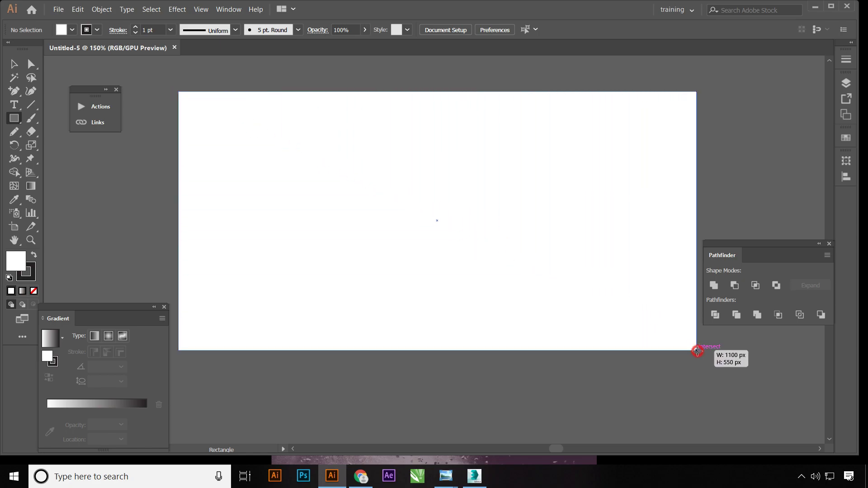
Apply a freeform gradient to the artboard-sized rectangle and recolour its upper-left point CMYK Magenta
left_click(14, 63)
left_click(122, 336)
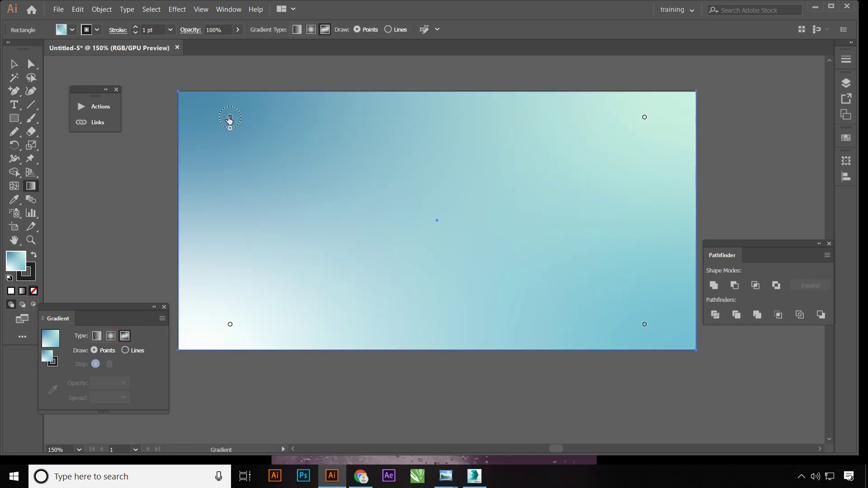
left_click(229, 118)
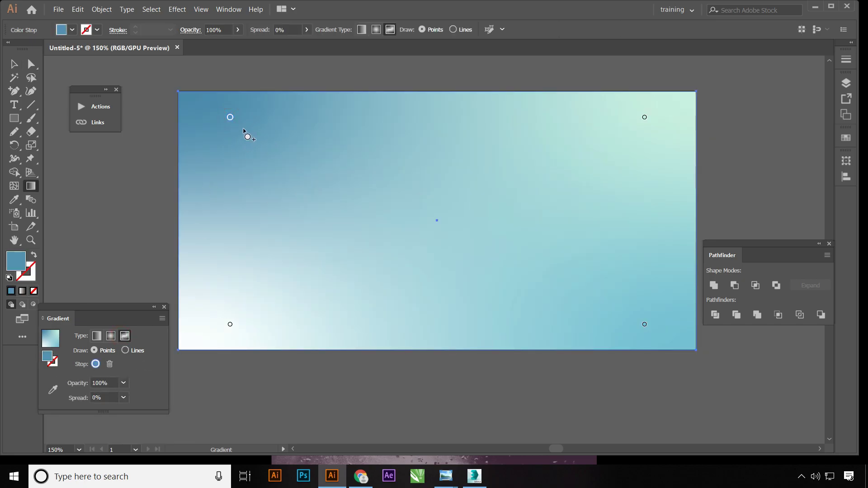
double_click(230, 117)
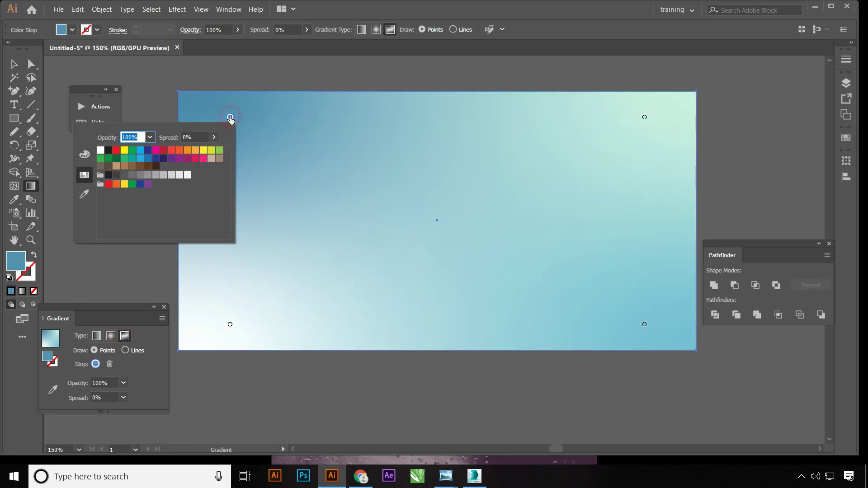
left_click(156, 150)
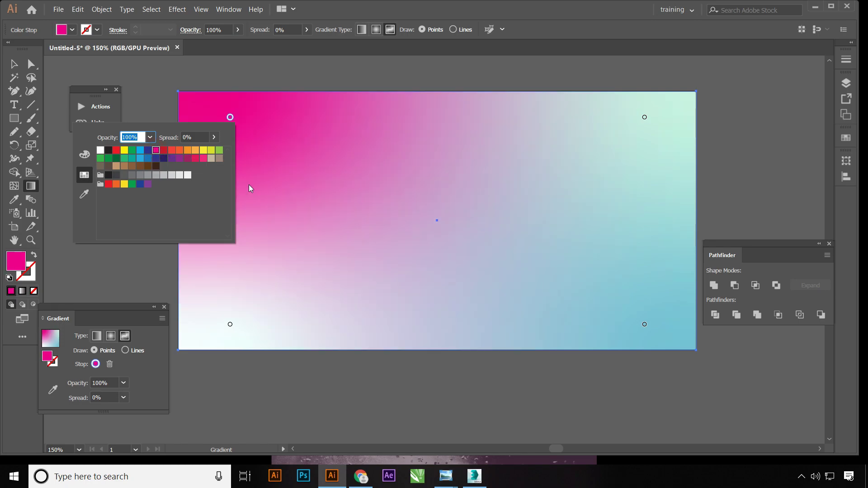
Add a dark blue gradient point at the rectangle's upper middle and recolour the upper-right point red
left_click(377, 117)
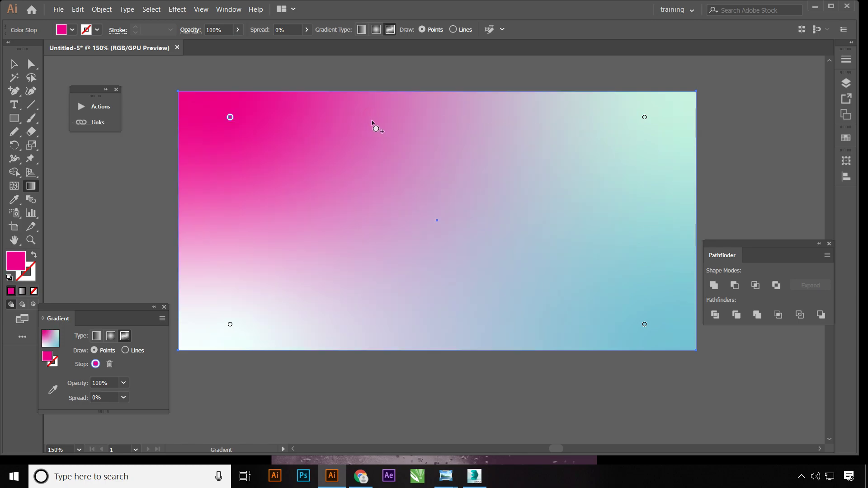
double_click(371, 120)
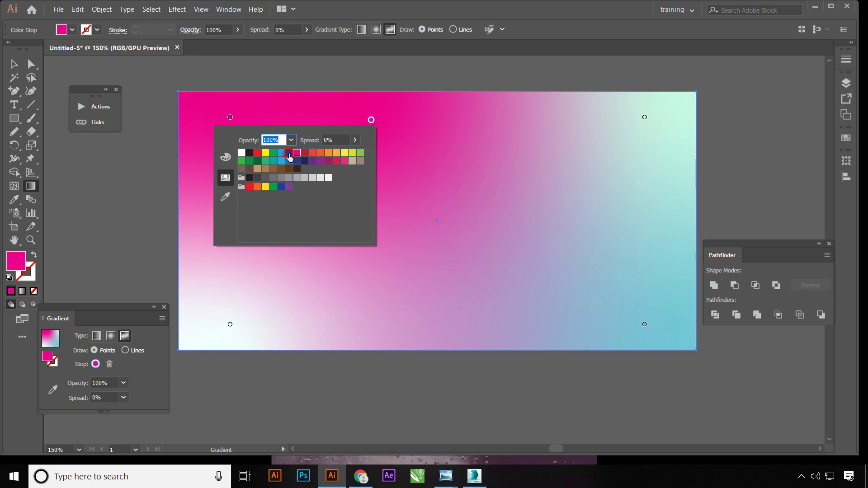
left_click(289, 153)
left_click(572, 117)
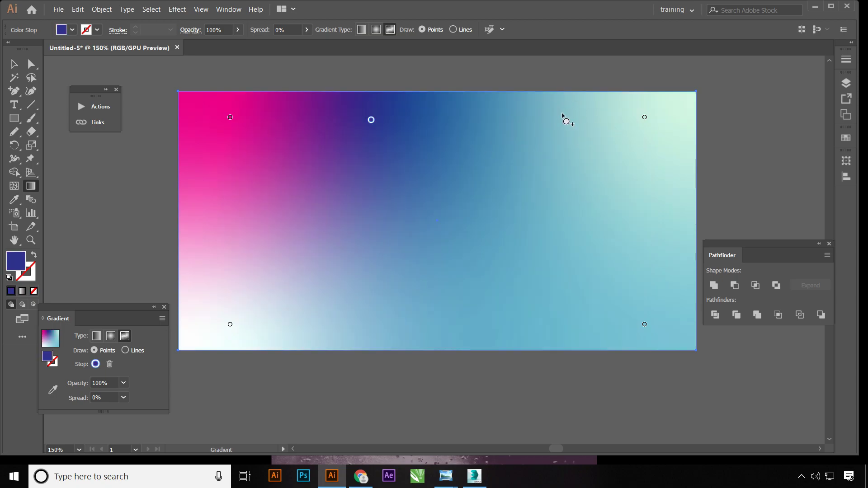
left_click(644, 117)
double_click(645, 117)
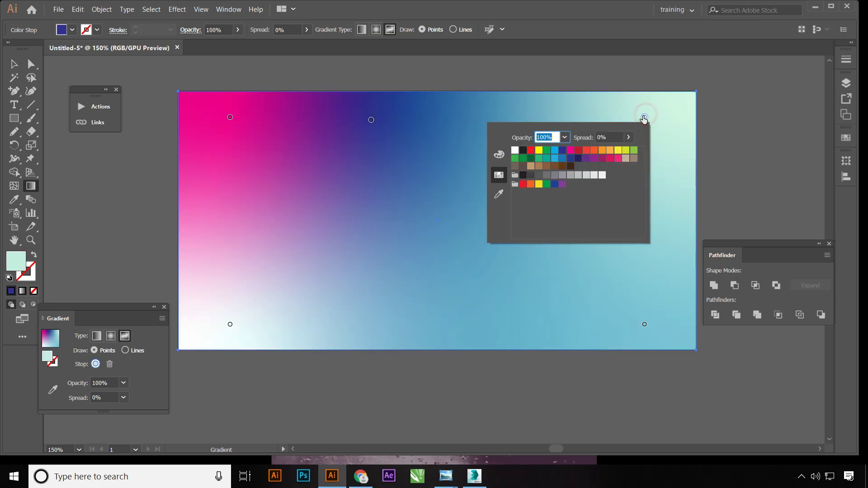
left_click(532, 150)
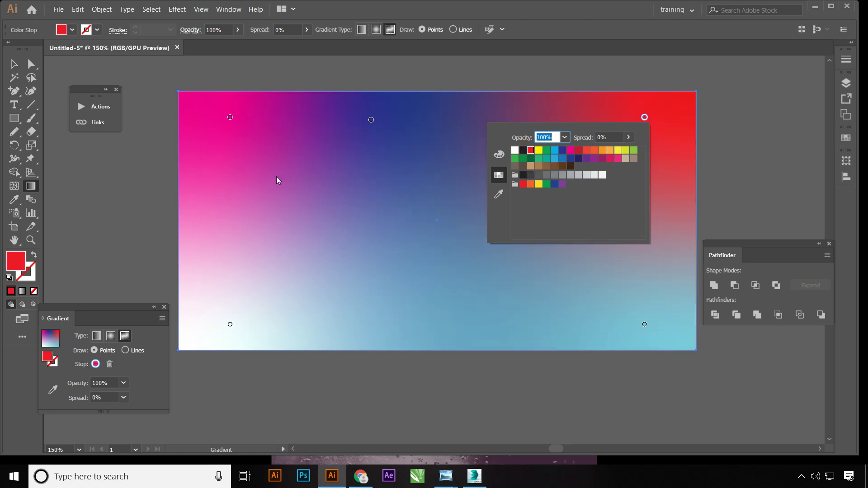
Add a yellow gradient point at mid-height near the rectangle's left edge and a crimson one just left of its centre
left_click(226, 216)
double_click(235, 215)
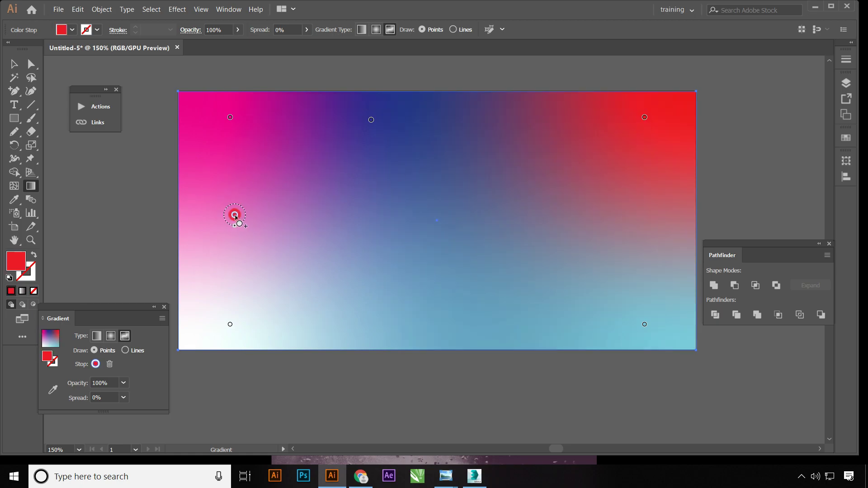
left_click(206, 248)
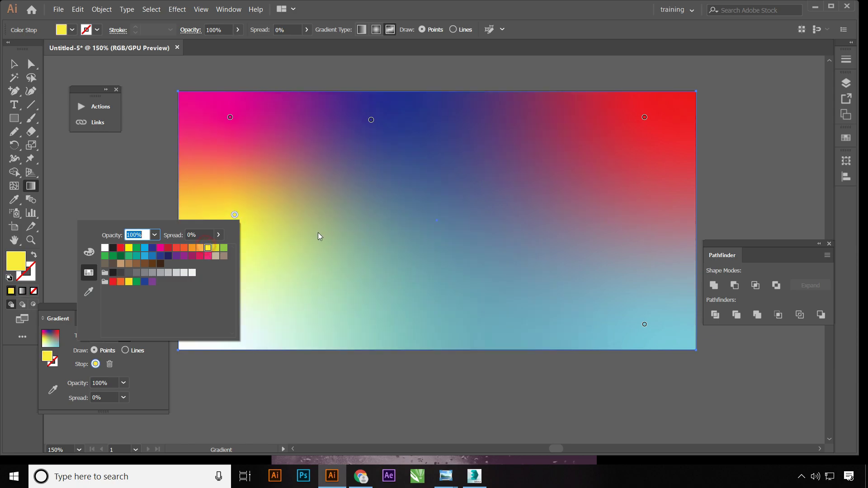
key("Escape")
left_click(376, 218)
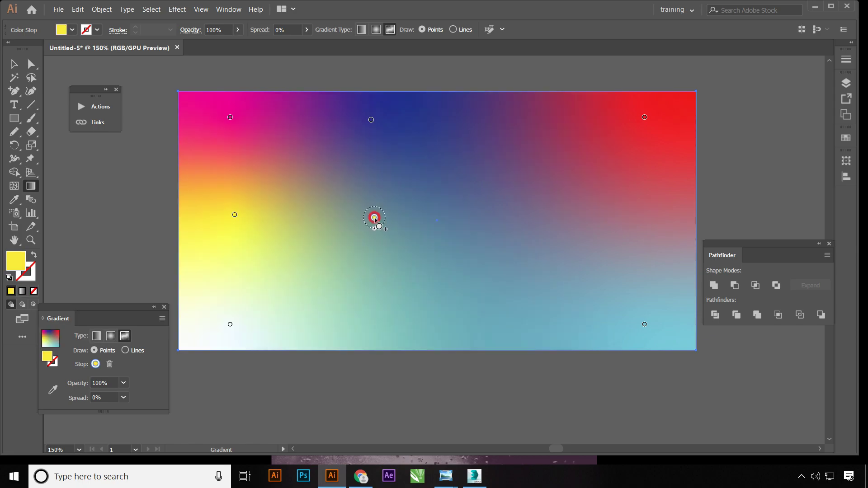
double_click(374, 218)
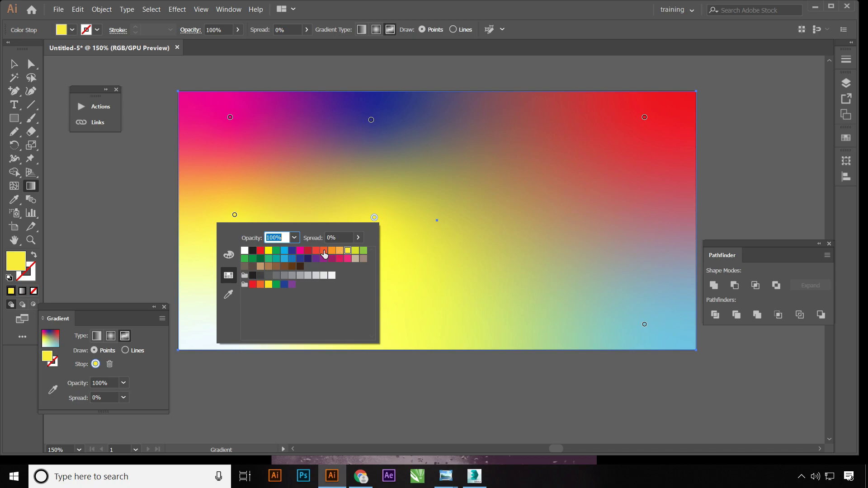
left_click(340, 258)
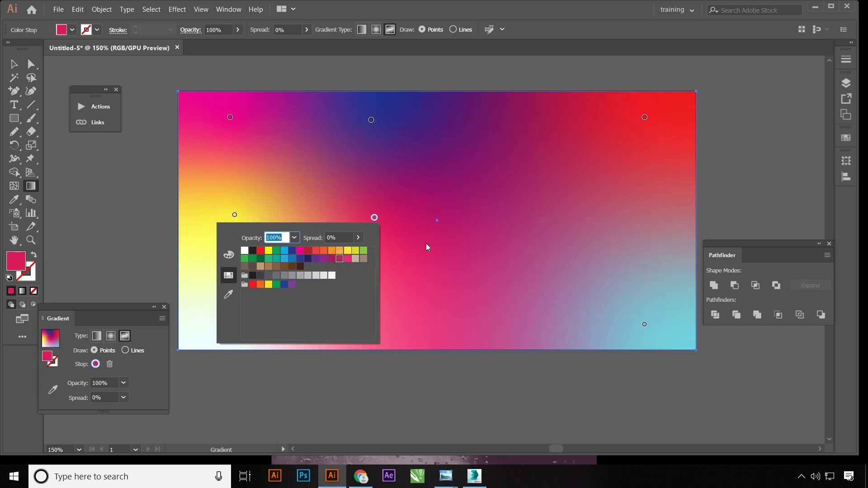
left_click(542, 211)
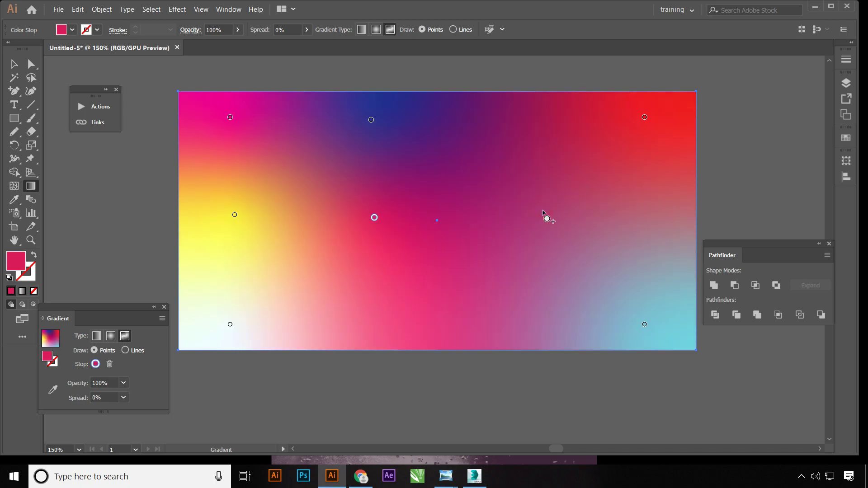
Add a C=100 M=95 Y=5 K=0 blue point at mid-height near the rectangle's right edge and recolour the lower-left point dark blue
left_click(615, 218)
double_click(616, 217)
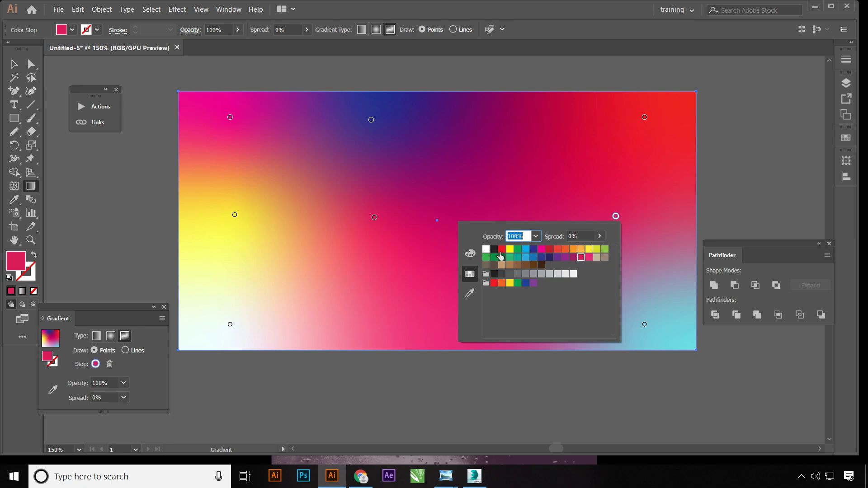
left_click(542, 259)
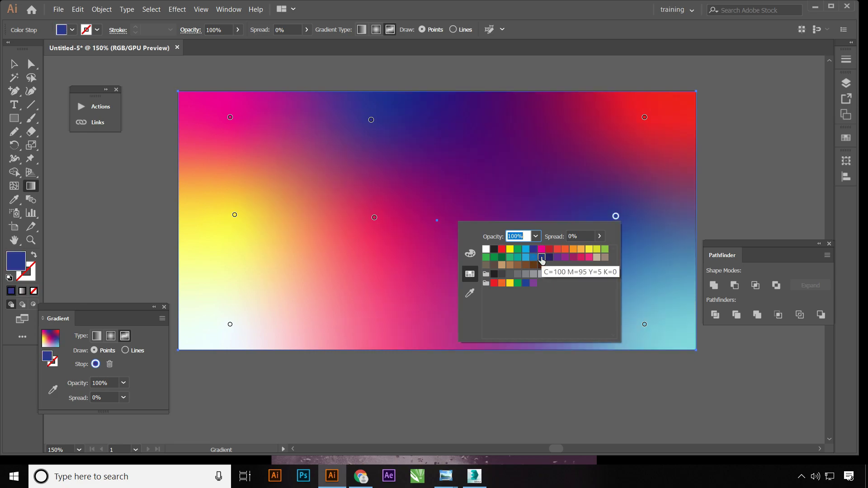
left_click(230, 324)
double_click(230, 324)
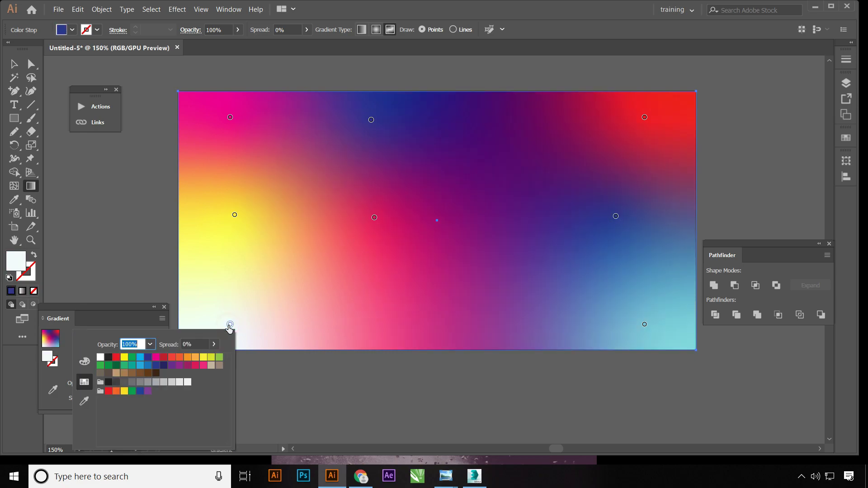
left_click(158, 360)
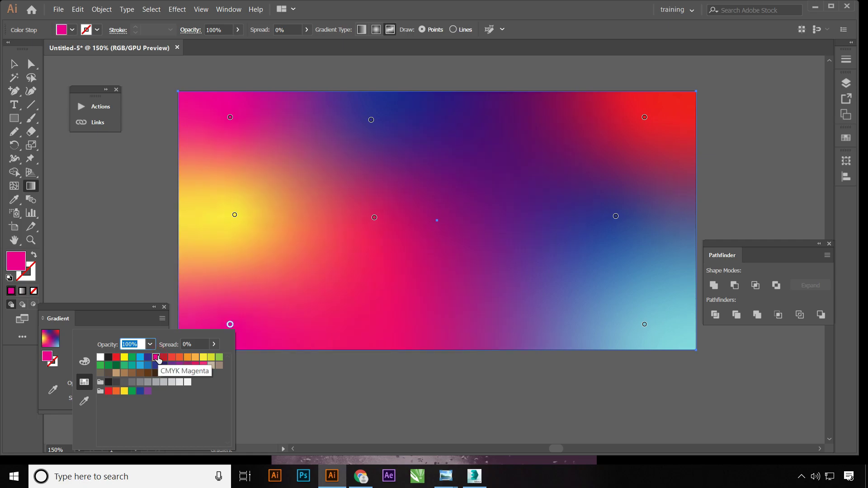
left_click(148, 358)
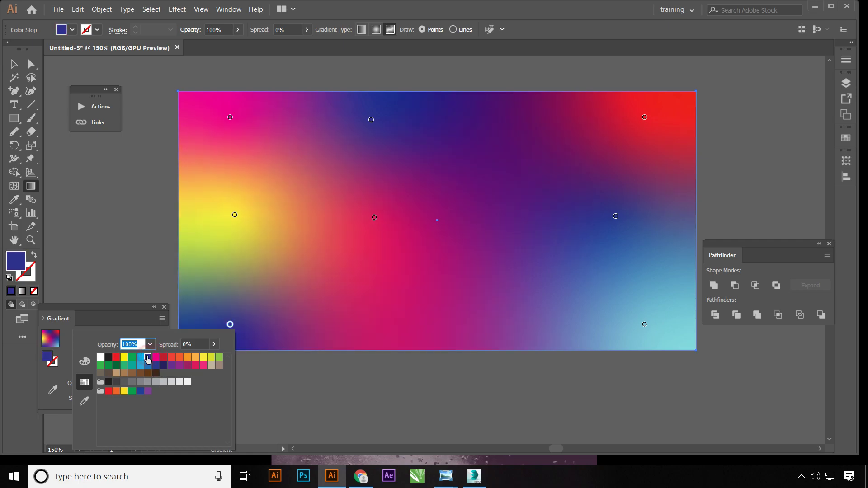
Add a light blue gradient point at the rectangle's lower middle, recolour the lower-right point CMYK Red, and deselect the rectangle
left_click(435, 332)
double_click(435, 326)
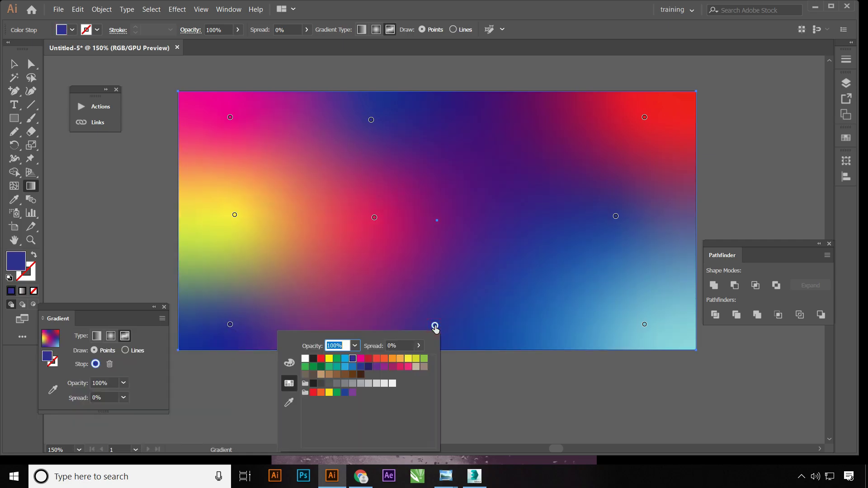
left_click(377, 367)
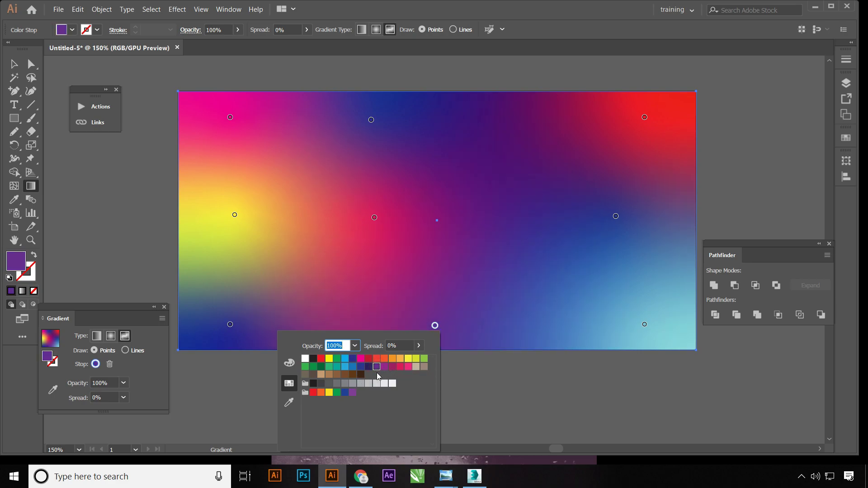
left_click(346, 358)
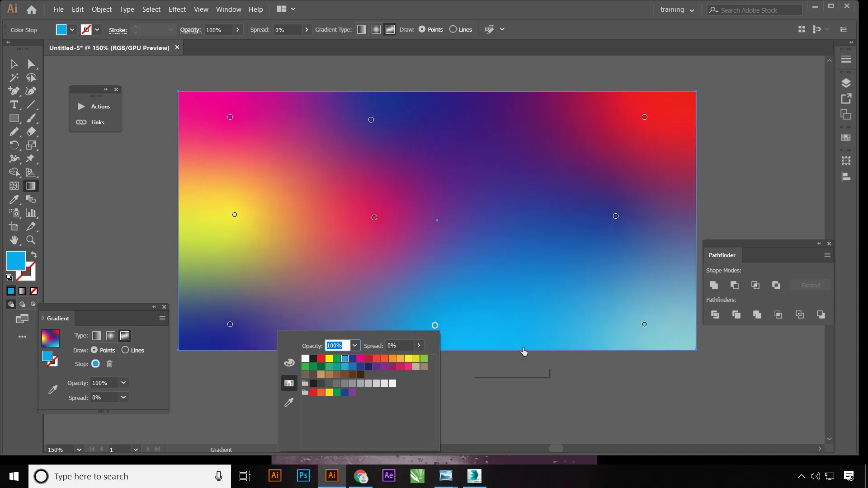
left_click(644, 325)
double_click(644, 325)
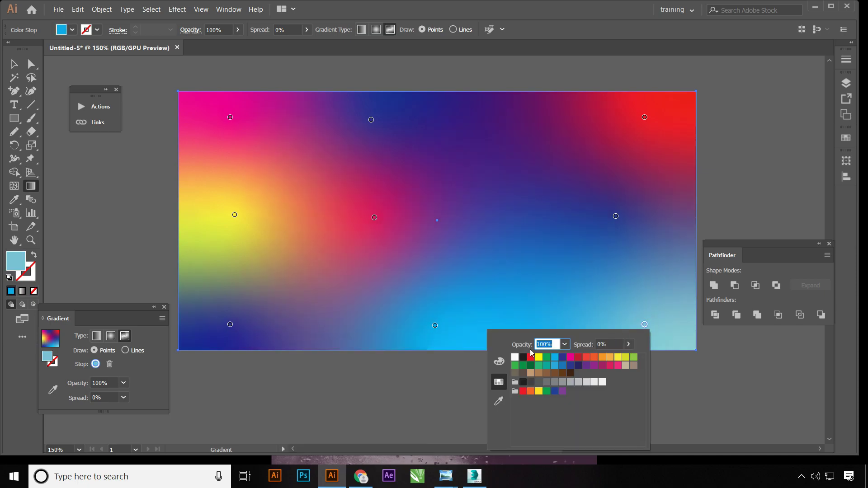
left_click(531, 358)
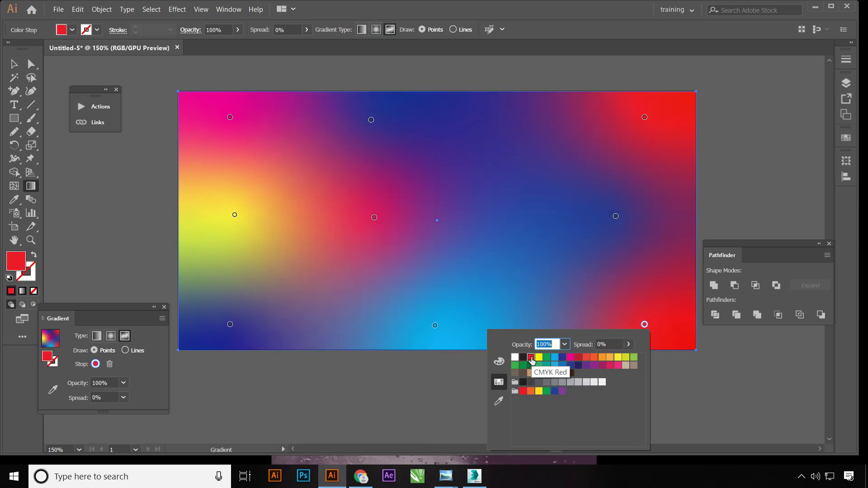
left_click(14, 65)
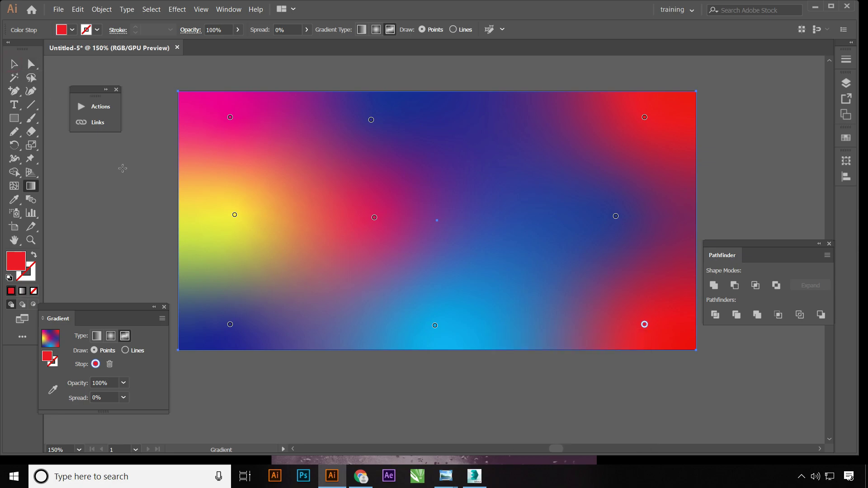
left_click(128, 170)
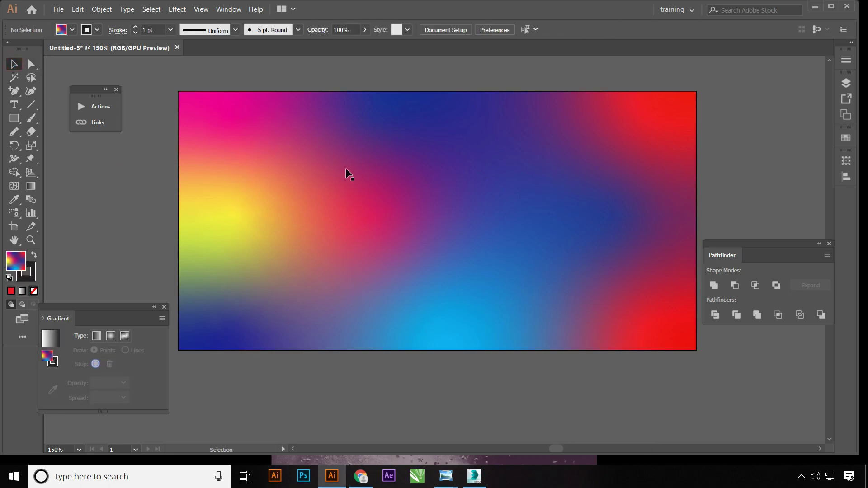
Create a six-sided polygon with a 32.36 px radius in the empty area above the gradient rectangle
key("ctrl+minus")
left_click_drag(392, 120, 376, 253)
left_click_drag(14, 118, 56, 157)
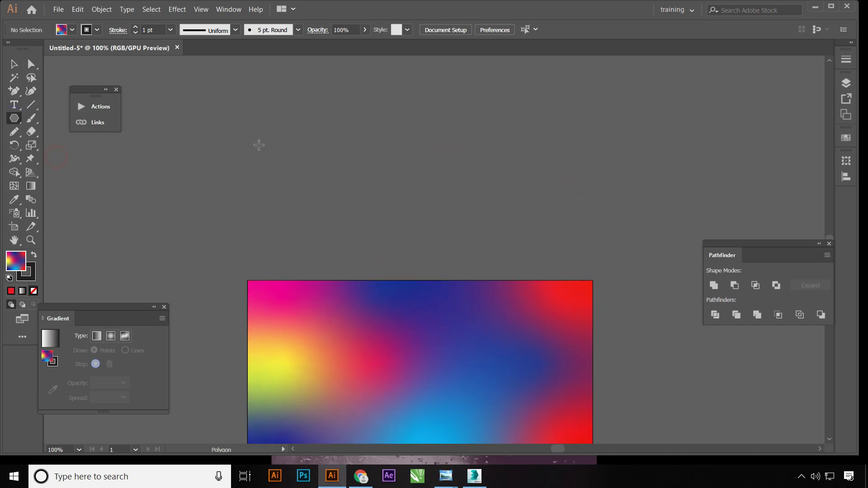
left_click_drag(256, 130, 263, 142)
key("Delete")
left_click(270, 156)
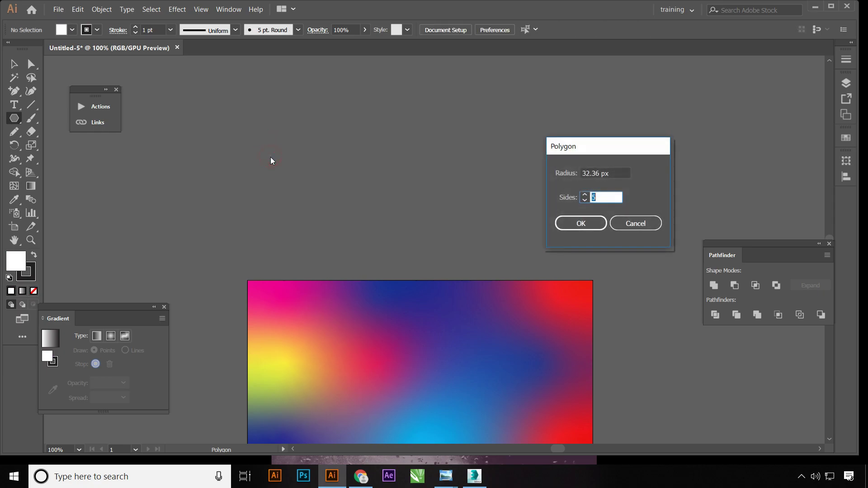
key("Return")
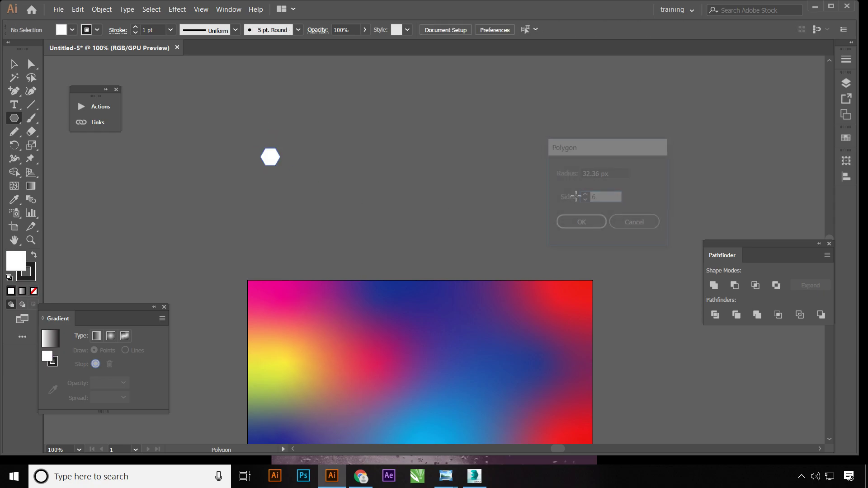
Remove the stroke from the small hexagon
key("v")
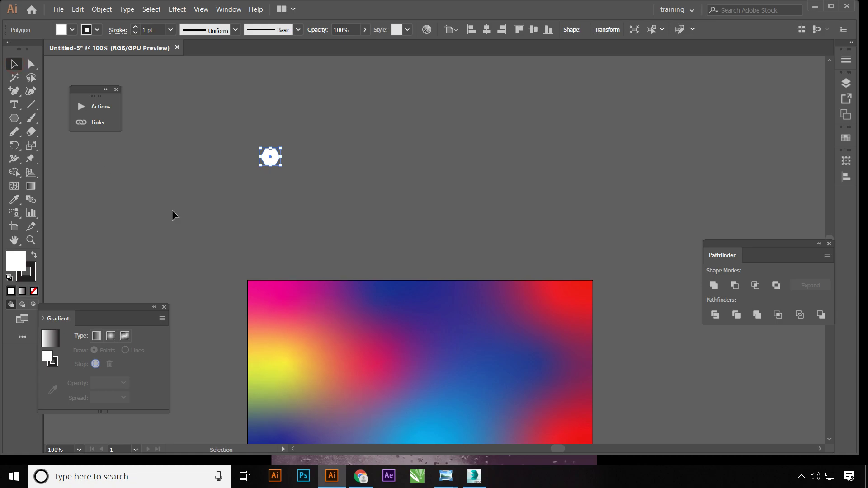
left_click(30, 276)
left_click(35, 291)
left_click(219, 217)
left_click(270, 157)
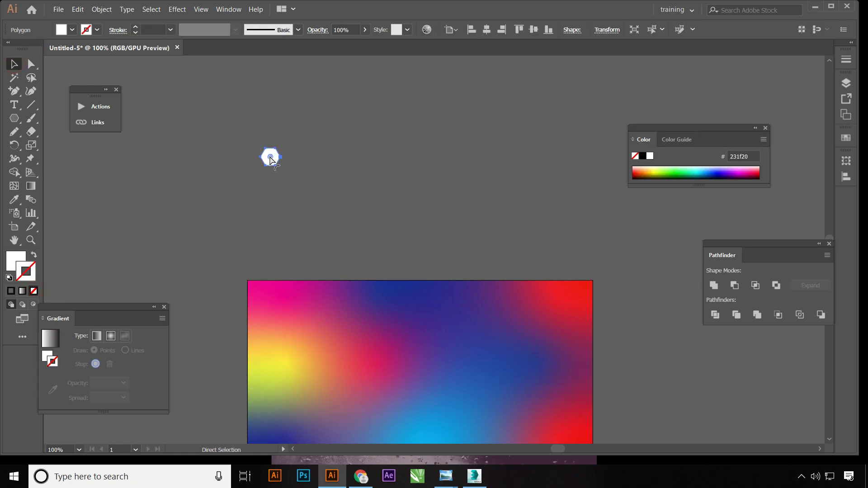
Fill the hexagon with a white-to-black linear gradient and leave its stroke set to none
key("ctrl+F9")
left_click(98, 337)
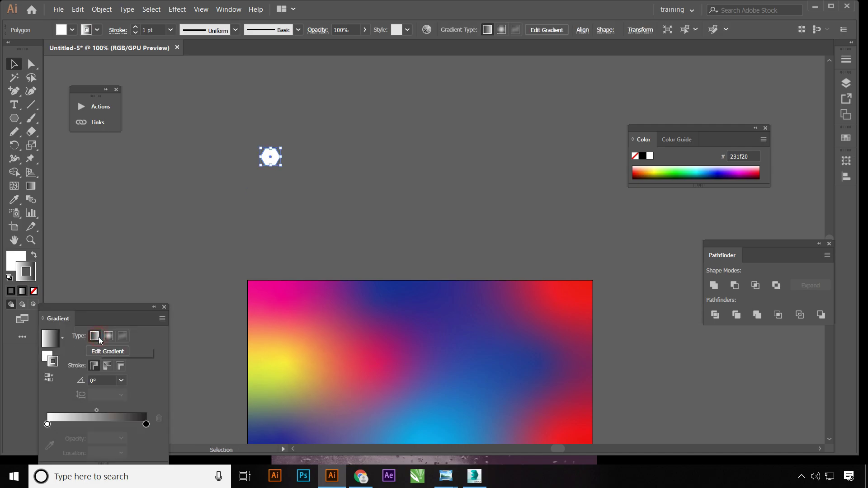
left_click(33, 256)
left_click(33, 291)
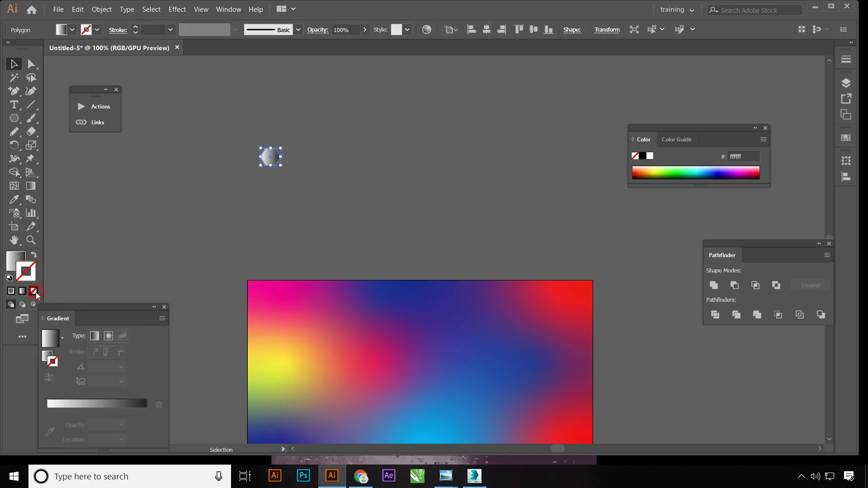
left_click(154, 190)
Change the white stop of the hexagon's linear gradient to dark grey #58595b, and deselect the hexagon
key("ctrl+plus")
key("ctrl+plus")
left_click_drag(224, 166, 337, 265)
key("g")
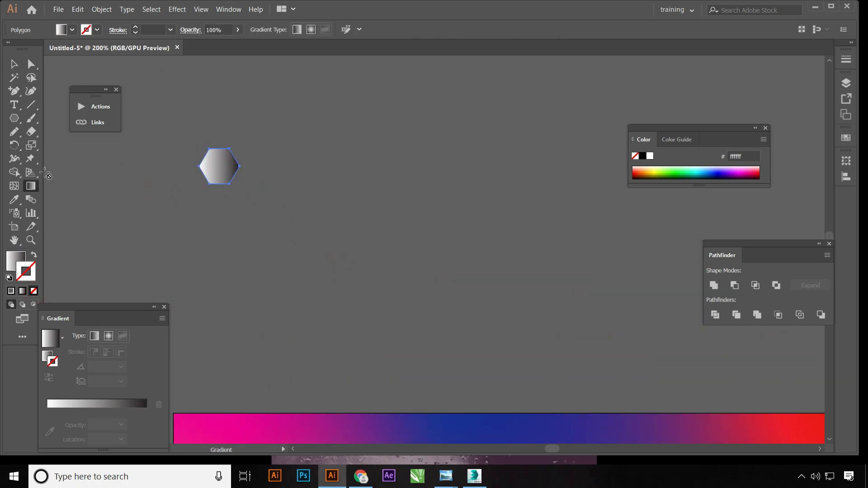
left_click(14, 259)
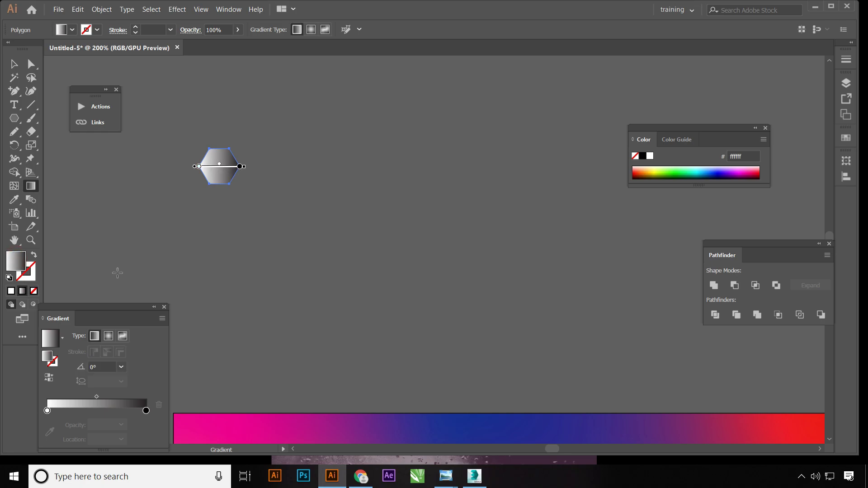
double_click(47, 411)
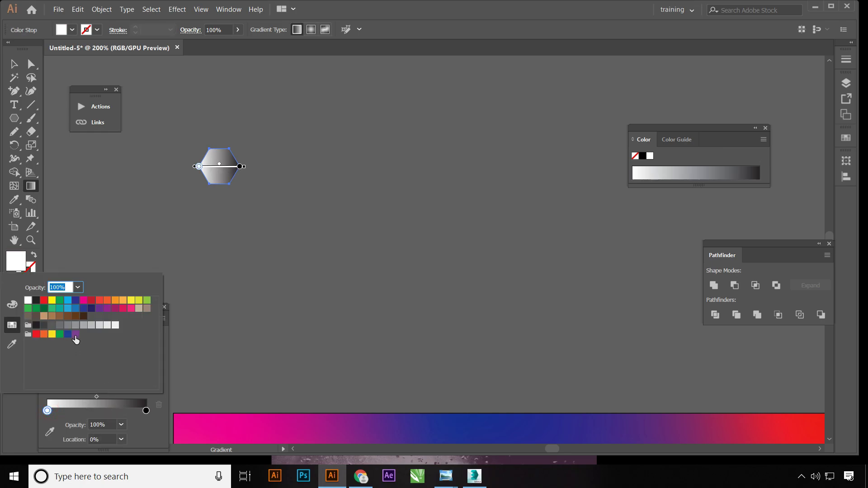
left_click(52, 326)
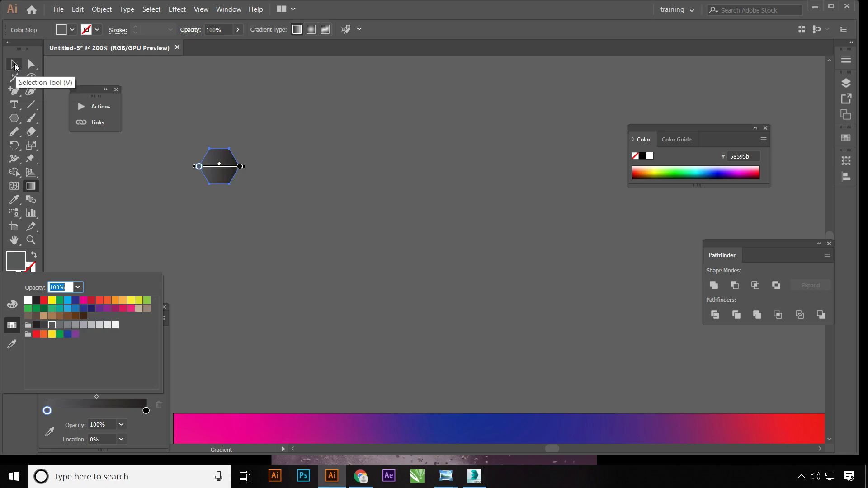
left_click(88, 162)
left_click(14, 64)
left_click(109, 196)
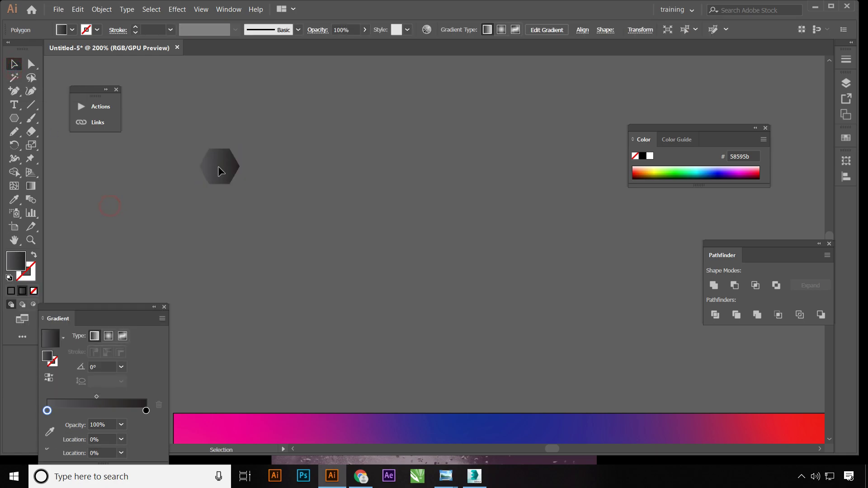
Undo a trial move of the hexagon, and rotate it 30° so that it stands on a point
left_click_drag(220, 168, 262, 171)
key("ctrl+z")
left_click(235, 171)
mouse_move(239, 138)
left_mouse_down()
mouse_move(225, 131)
mouse_move(233, 130)
left_mouse_up()
left_click(290, 169)
Show the rulers, and pull out a vertical guide beside the hexagon and remove it again
key("ctrl+r")
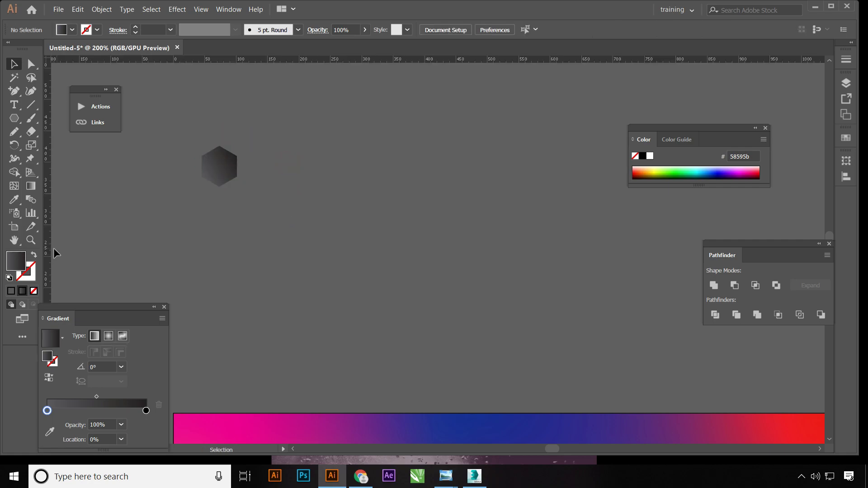
left_click_drag(50, 248, 150, 249)
left_click_drag(237, 248, 49, 243)
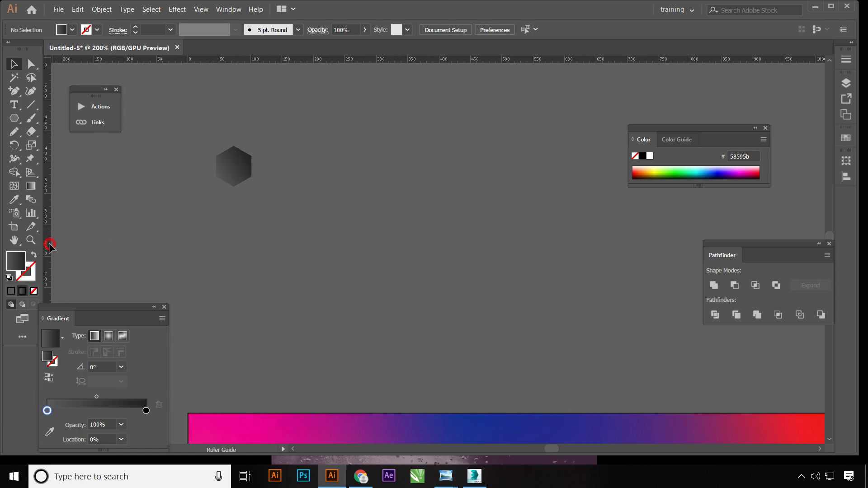
Place a duplicate of the hexagon immediately to its right, leaving a narrow gap between the two
left_click(237, 165)
key("g")
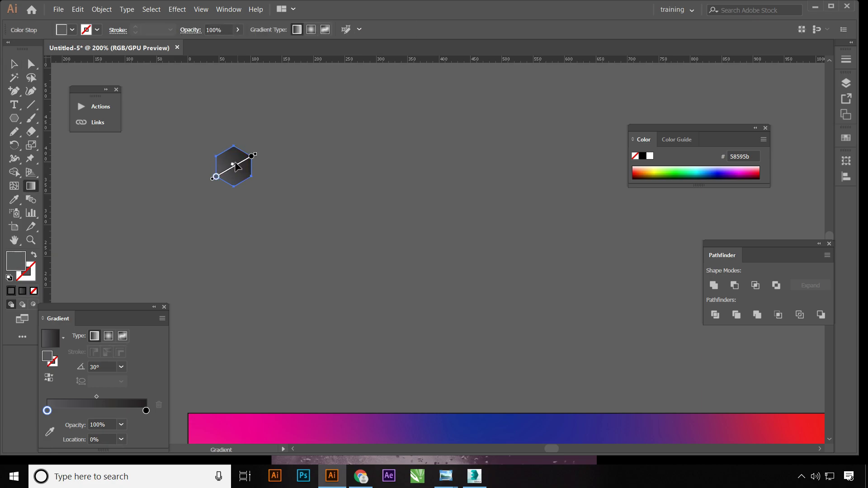
left_click(14, 67)
left_click(103, 192)
left_click_drag(231, 170, 270, 175)
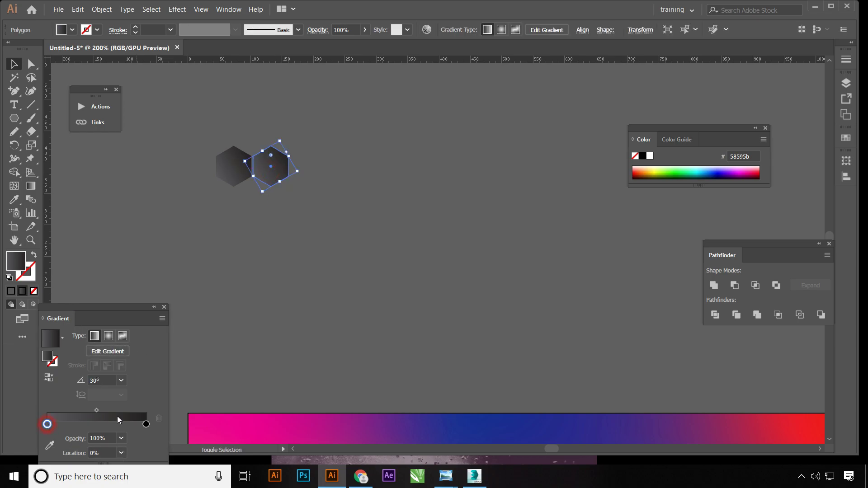
Redirect the second hexagon's linear gradient to an angle of 129.3° with its black stop at 88.1%
left_click(60, 338)
left_click(31, 185)
mouse_move(288, 156)
left_mouse_down()
mouse_move(240, 129)
mouse_move(269, 168)
left_mouse_up()
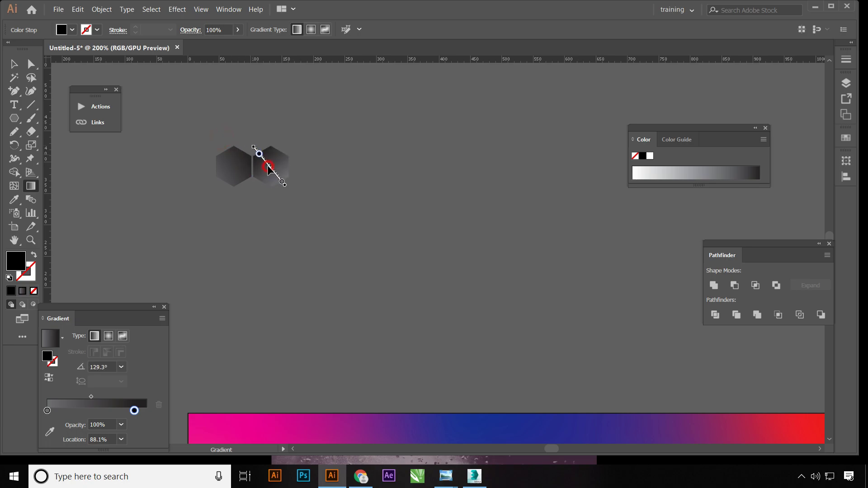
left_click(14, 64)
left_click(157, 192)
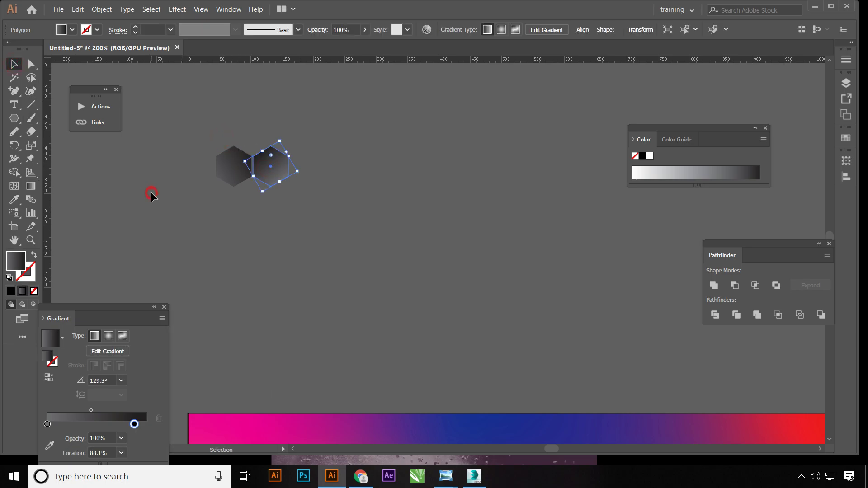
Duplicate the pair of hexagons to the right to form a row of four
left_click_drag(193, 132, 291, 204)
left_click_drag(251, 170, 325, 170)
Set the third hexagon's gradient start stop to near-black #231f20 and its end stop to dark grey #58595b
left_click(308, 169)
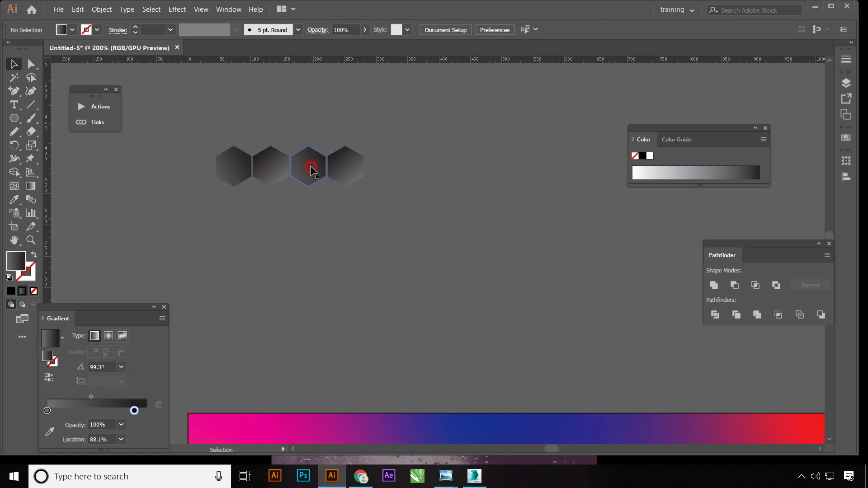
left_click(48, 424)
double_click(48, 424)
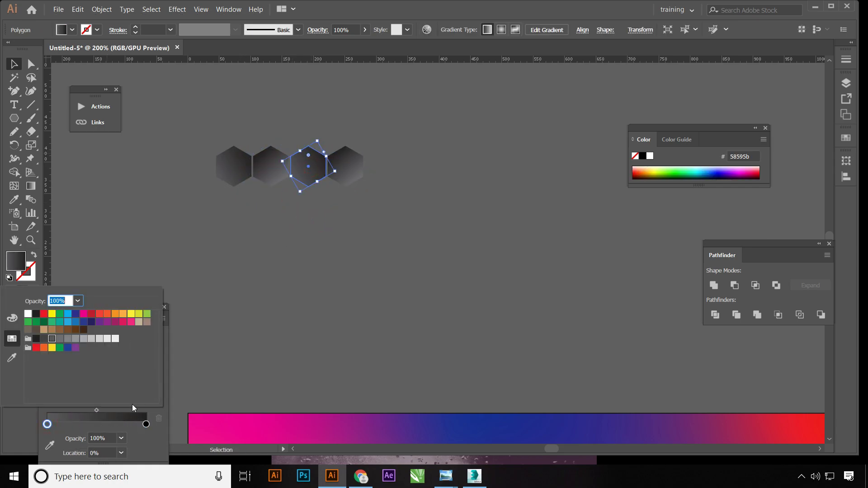
left_click(37, 339)
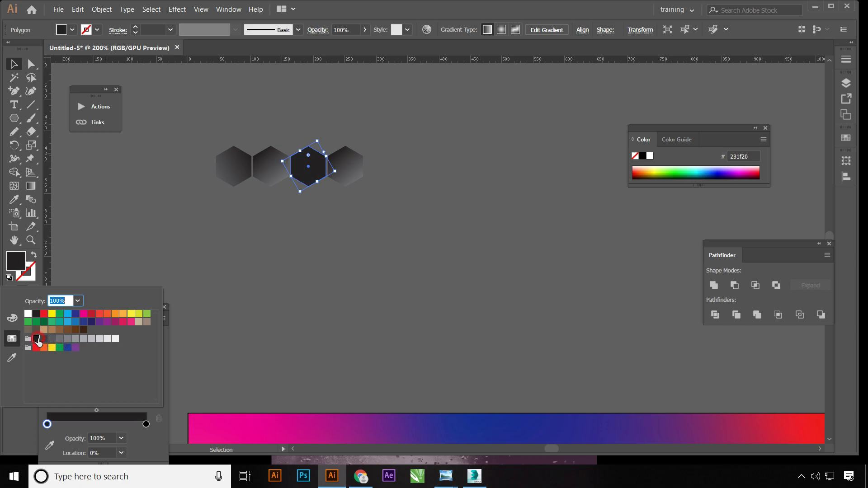
left_click(146, 424)
double_click(145, 424)
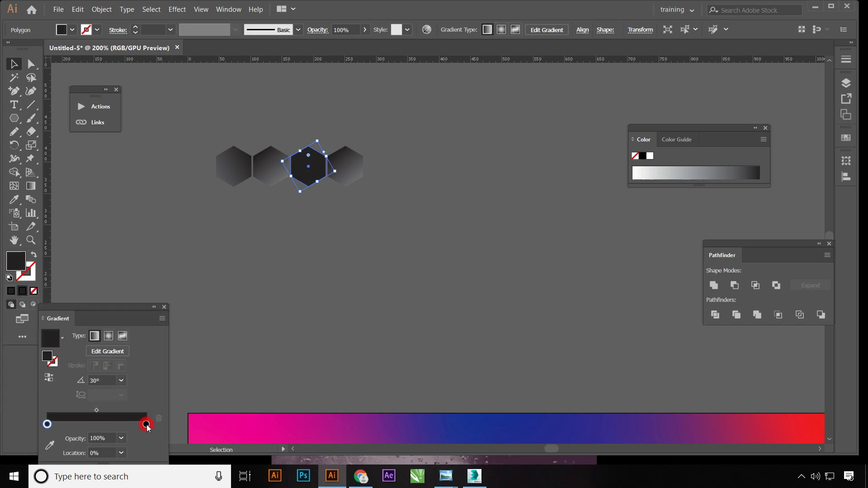
left_click(52, 339)
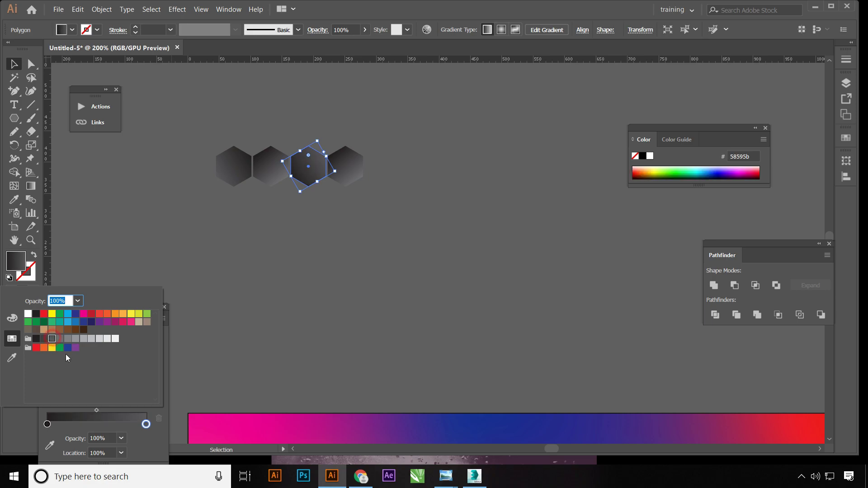
Shift the midpoint of the third hexagon's gradient towards its grey stop, and deselect the hexagon
left_click(232, 243)
key("g")
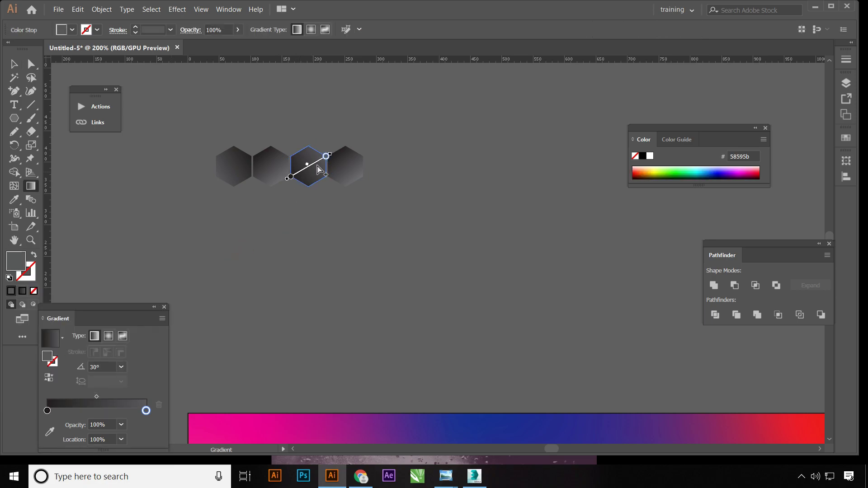
key("v")
left_click(116, 205)
Copy the third hexagon's gradient onto the fourth with the Eyedropper, reverse the fourth's gradient, and deselect it
left_click(352, 157)
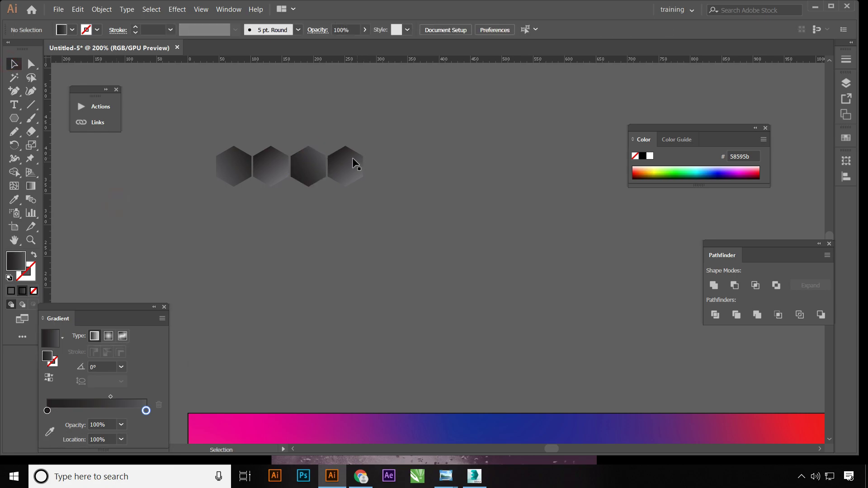
left_click(15, 201)
left_click(308, 167)
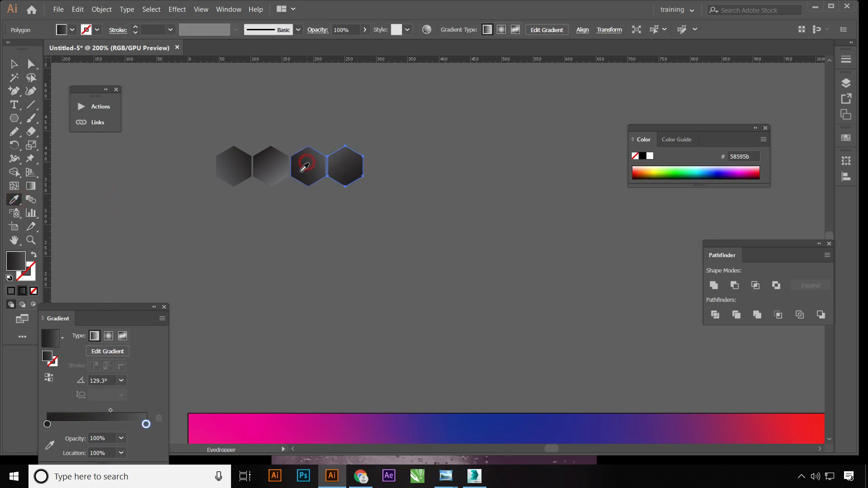
left_click(49, 378)
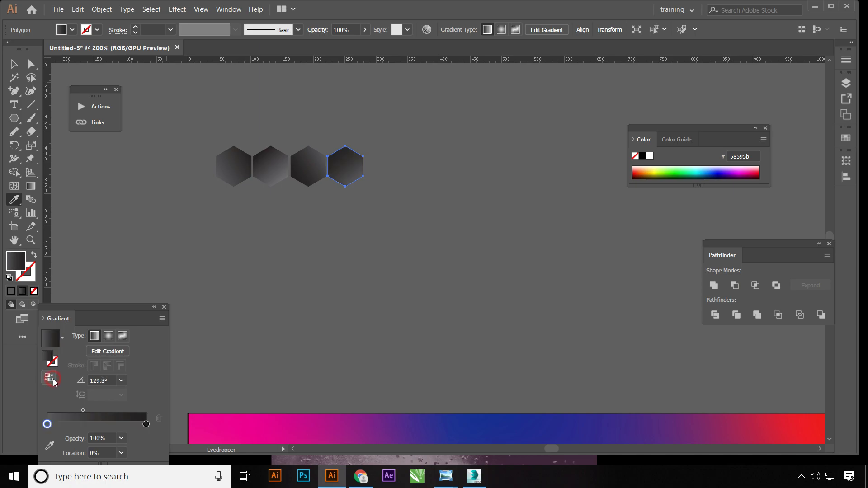
left_click(14, 63)
left_click(148, 212)
Duplicate the four hexagons to the right to form a row of eight, and deselect them
left_click_drag(416, 206, 416, 207)
left_click_drag(280, 174, 423, 173)
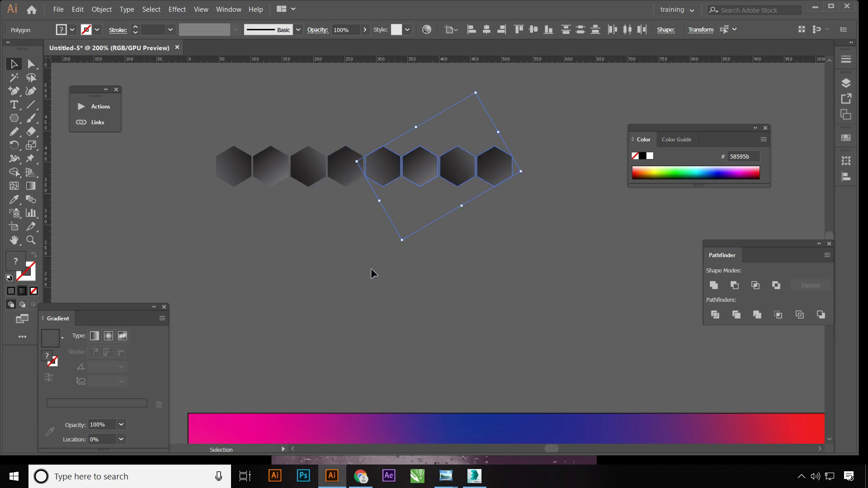
left_click(337, 281)
Move the row of eight hexagons higher above the gradient rectangle, and duplicate it to the right into a row of sixteen
key("ctrl+minus")
key("ctrl+minus")
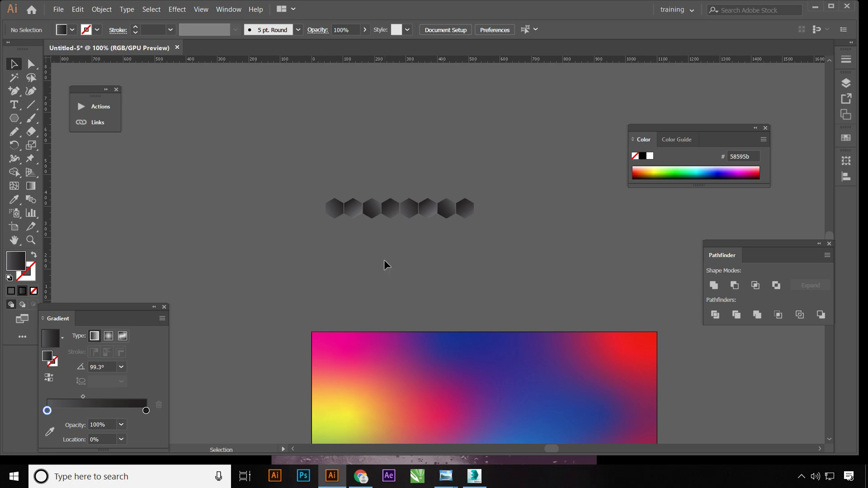
left_click_drag(383, 259, 325, 284)
left_click_drag(354, 230, 331, 140)
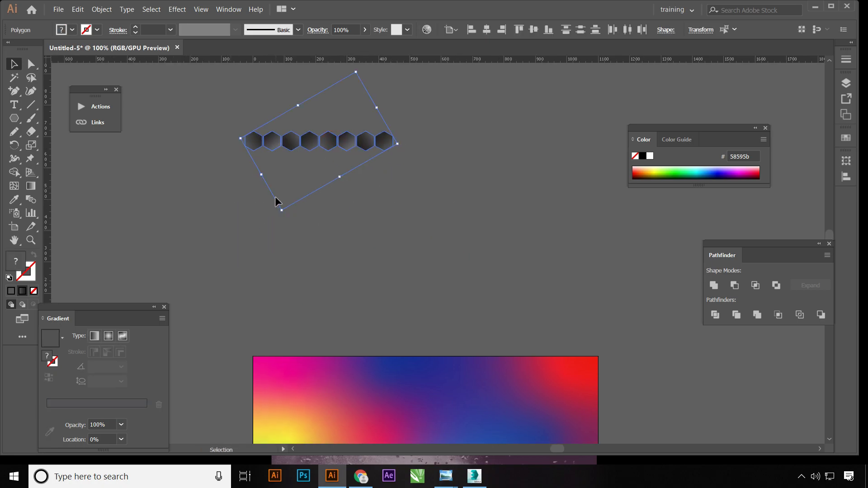
left_click_drag(275, 192, 212, 209)
left_click_drag(190, 156, 339, 155)
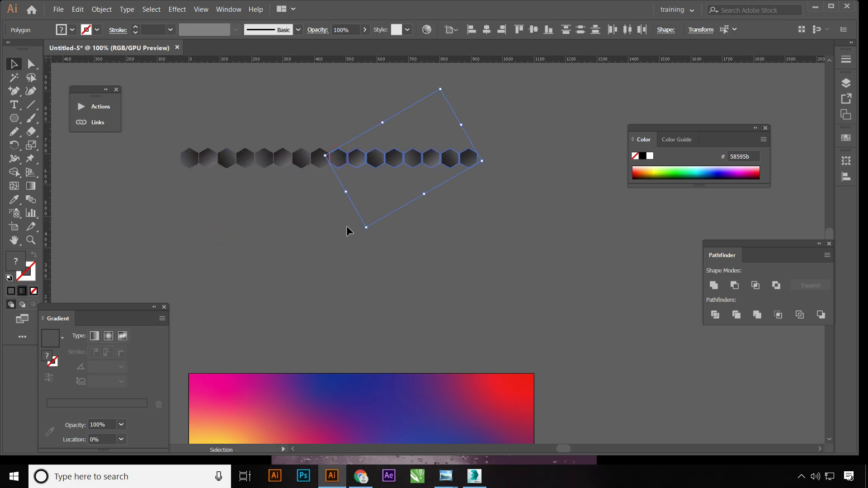
left_click(333, 246)
Lengthen the row with duplicates of seven hexagons added at its right end
left_click_drag(386, 227, 346, 238)
left_click_drag(467, 205, 451, 172)
left_click(450, 228)
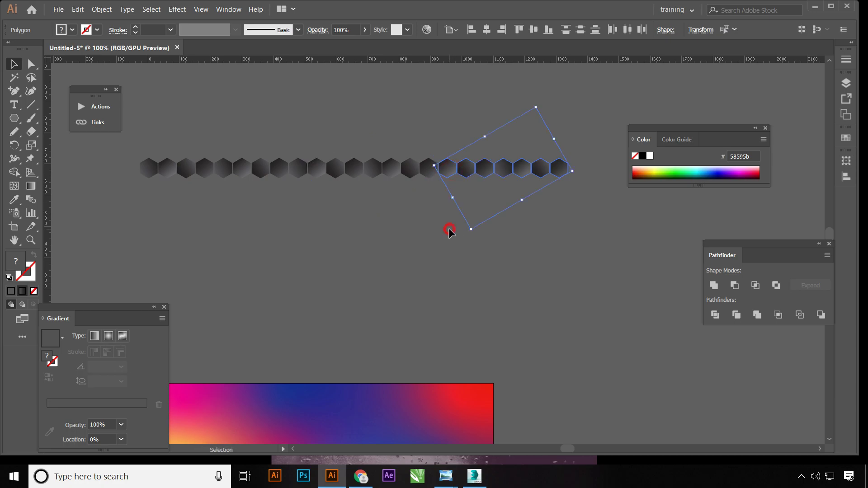
Duplicate the whole hexagon row directly below, offset half a hexagon to the left so the rows interlock
left_click_drag(566, 154, 581, 178)
left_click_drag(361, 167, 351, 186)
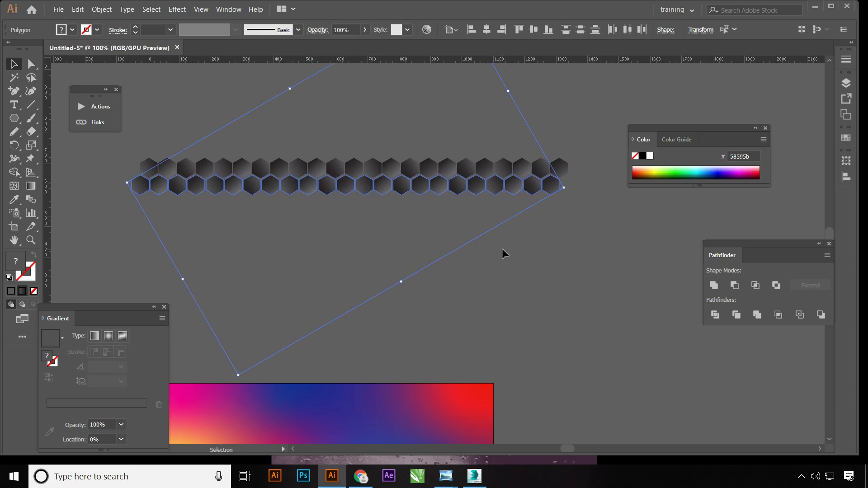
left_click(522, 270)
Duplicate both interlocking rows directly below to make four rows of hexagons, and deselect them
left_click_drag(523, 271, 523, 253)
left_click_drag(125, 138, 626, 187)
left_click_drag(338, 182, 333, 199)
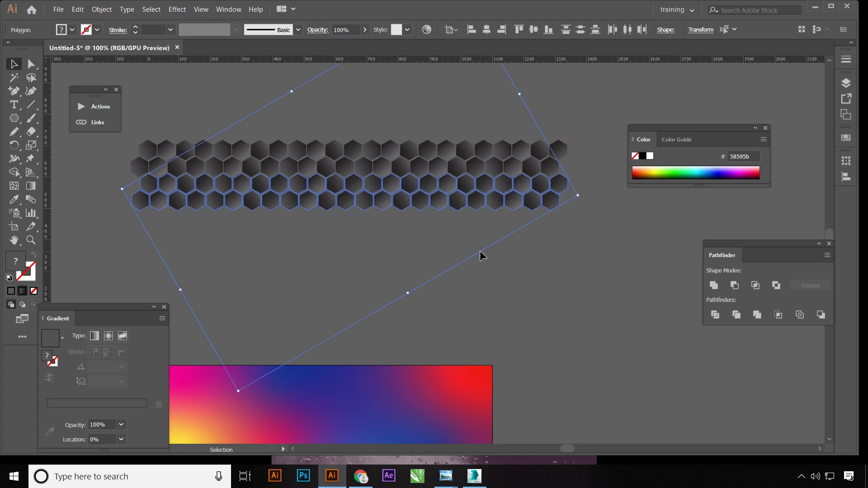
left_click(568, 277)
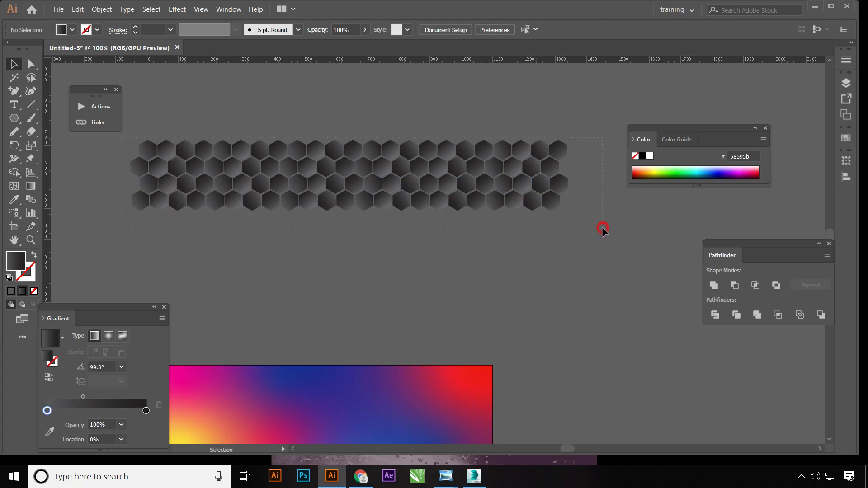
Duplicate the four-row hexagon block directly below, shifted slightly left, to make eight interlocking rows
left_click(373, 154)
left_click_drag(373, 154, 358, 189)
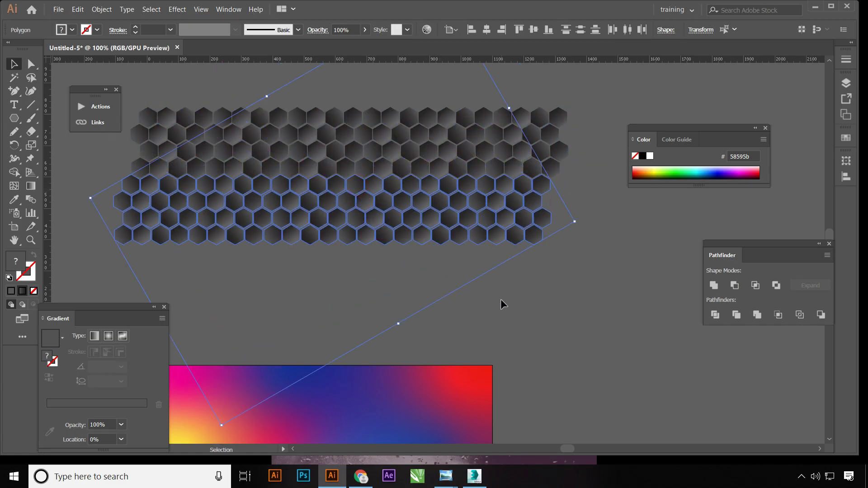
left_click(557, 285)
Duplicate the eight-row hexagon block directly below to make sixteen interlocking rows, and deselect it
key("ctrl+minus")
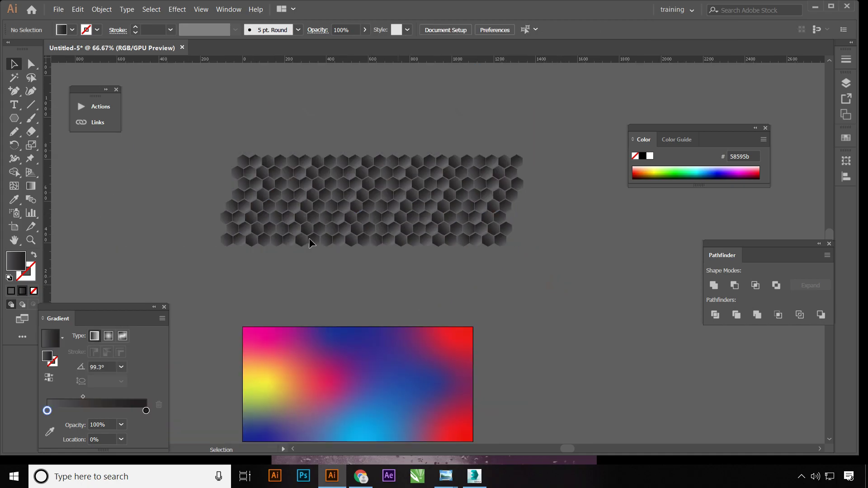
left_click(400, 185)
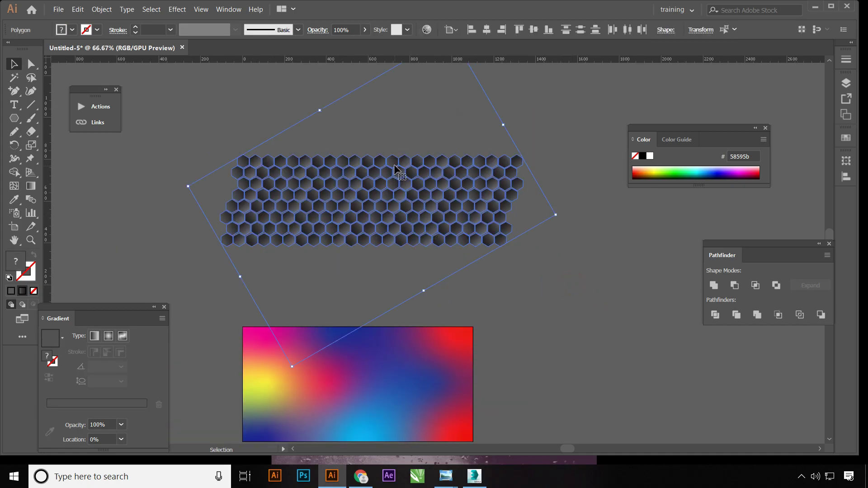
left_click_drag(392, 163, 391, 213)
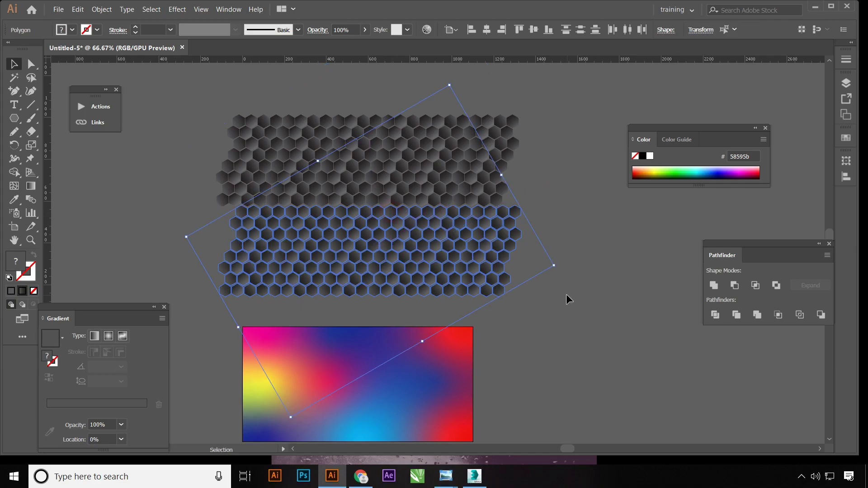
left_click(581, 289)
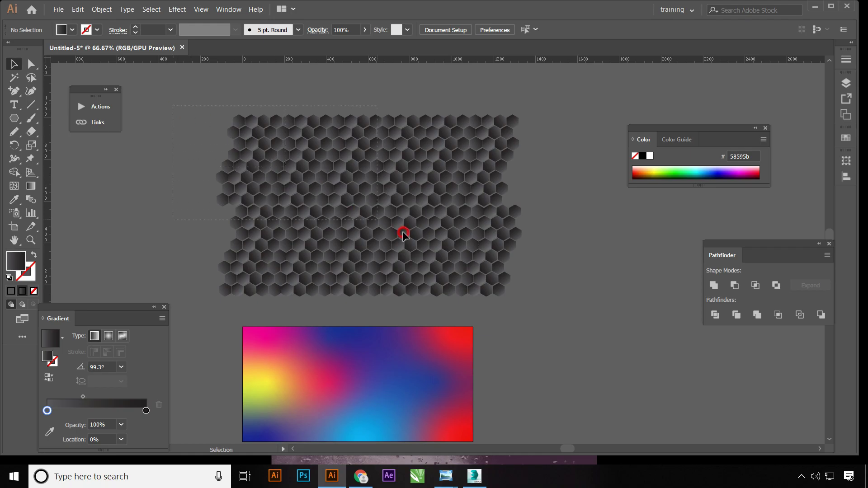
Group all the hexagons of the honeycomb pattern
key("ctrl+a")
right_click(369, 167)
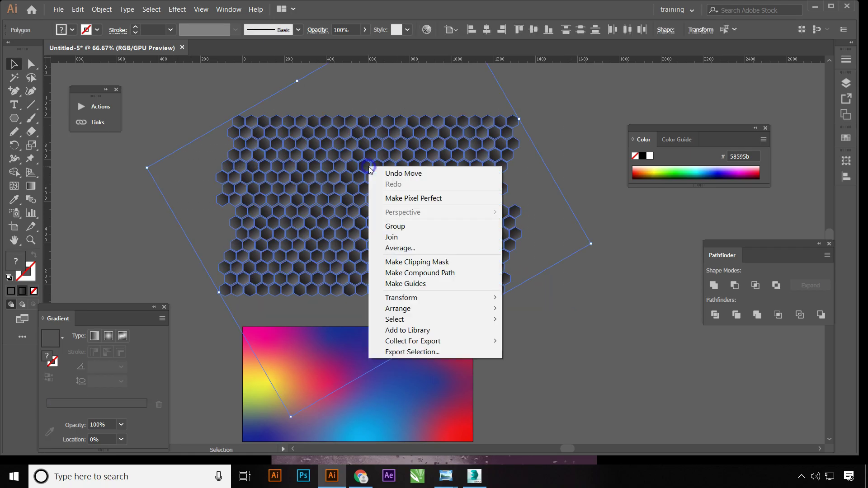
left_click(395, 226)
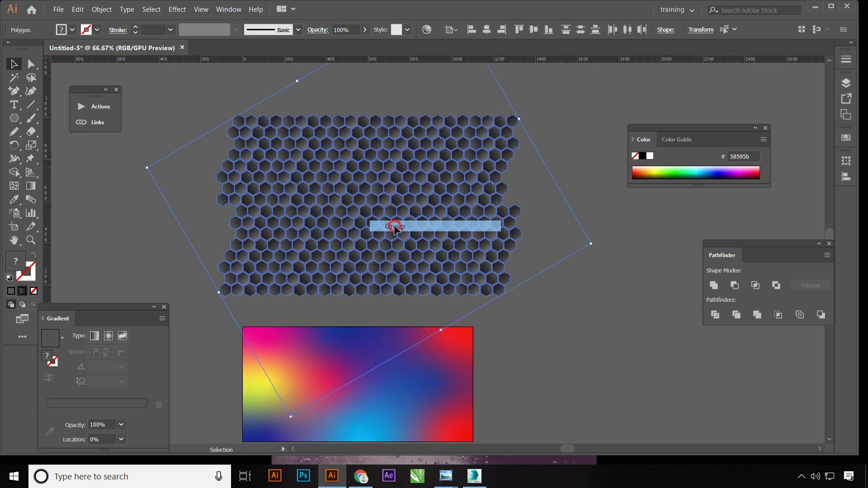
Deselect the honeycomb pattern and place a duplicate of it to the left of the original
left_click(633, 308)
left_click_drag(571, 317, 570, 259)
scroll(569, 257, "down", 1)
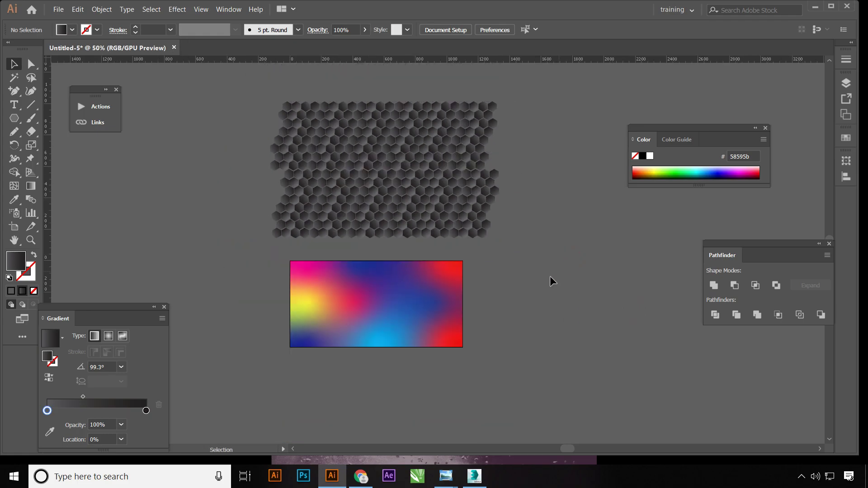
left_click_drag(440, 165, 195, 169)
Move the original honeycomb group over the colourful gradient rectangle so it covers it completely, and deselect it
left_click(434, 150)
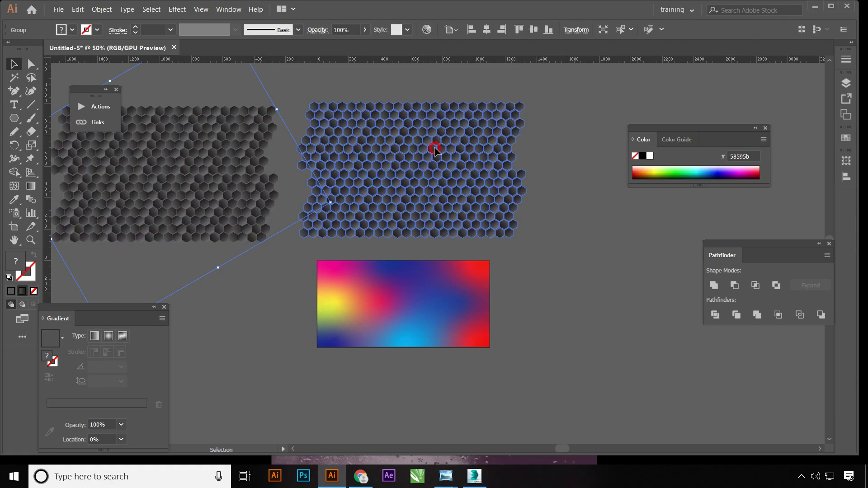
left_click_drag(433, 151, 423, 277)
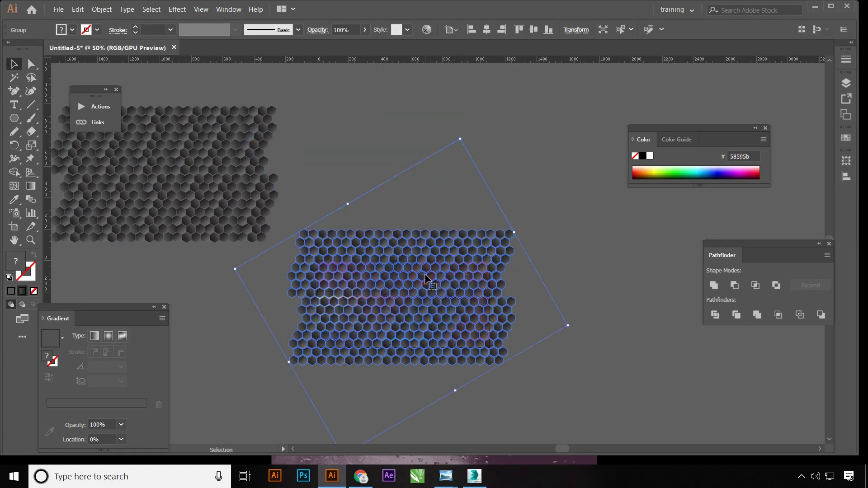
left_click(579, 266)
key("ctrl+equal")
key("ctrl+equal")
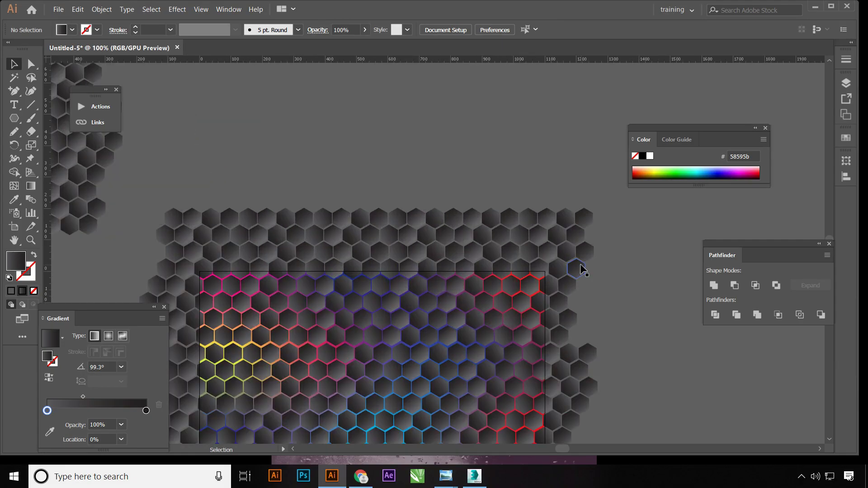
left_click_drag(465, 190, 507, 93)
key("ctrl+minus")
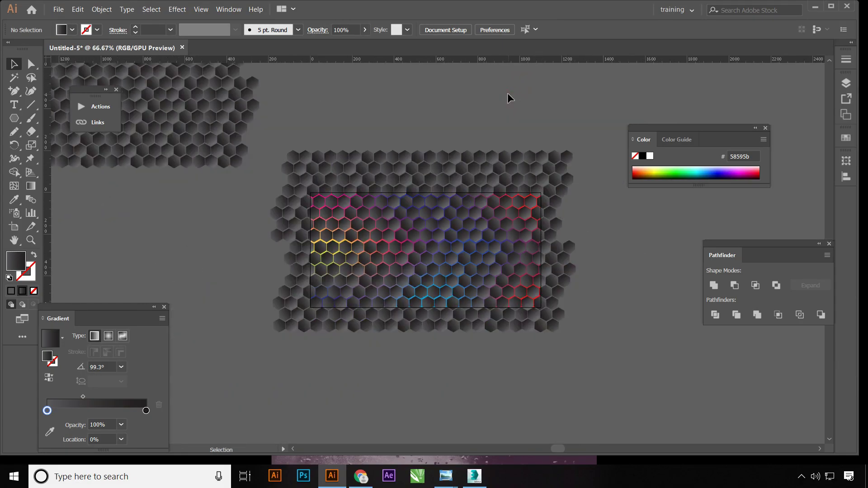
Draw a rectangle on top of the honeycomb matching the colourful background's edges, and give it a radial gradient fill
left_click_drag(14, 118, 50, 117)
left_click_drag(310, 193, 540, 308)
key("v")
left_click(108, 335)
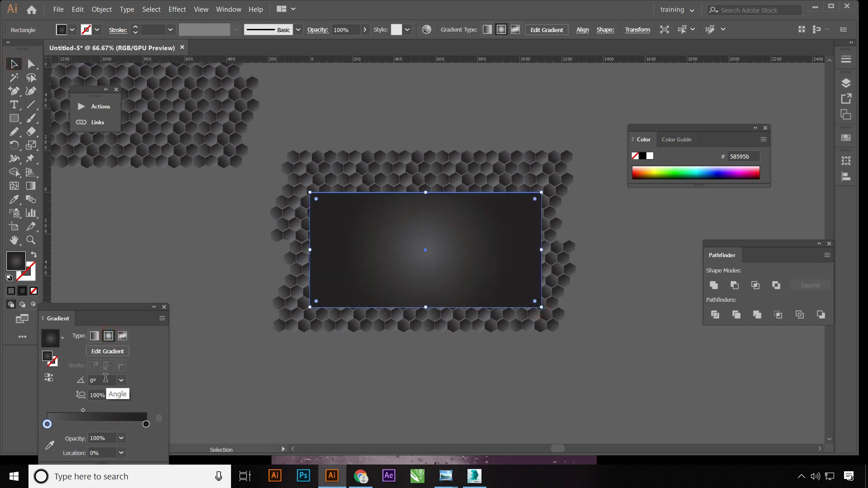
Set the radial gradient's inner colour stop to white and its outer stop to black 000000
double_click(47, 425)
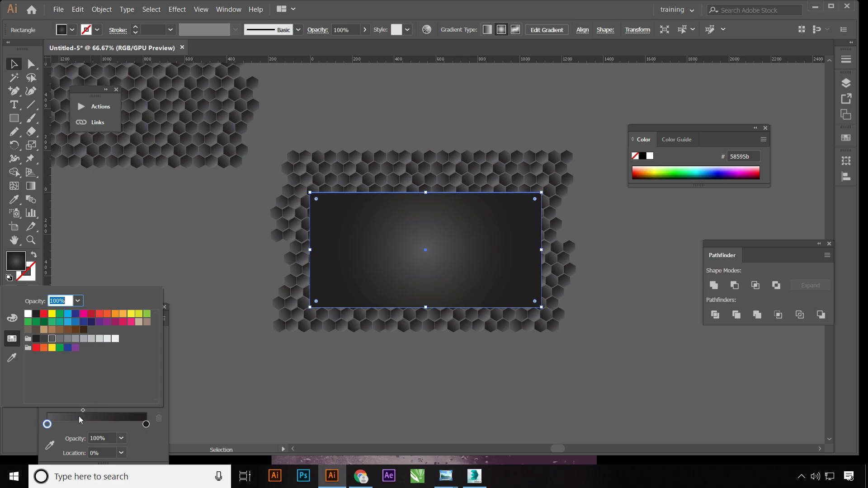
left_click(27, 313)
double_click(145, 424)
left_click(12, 317)
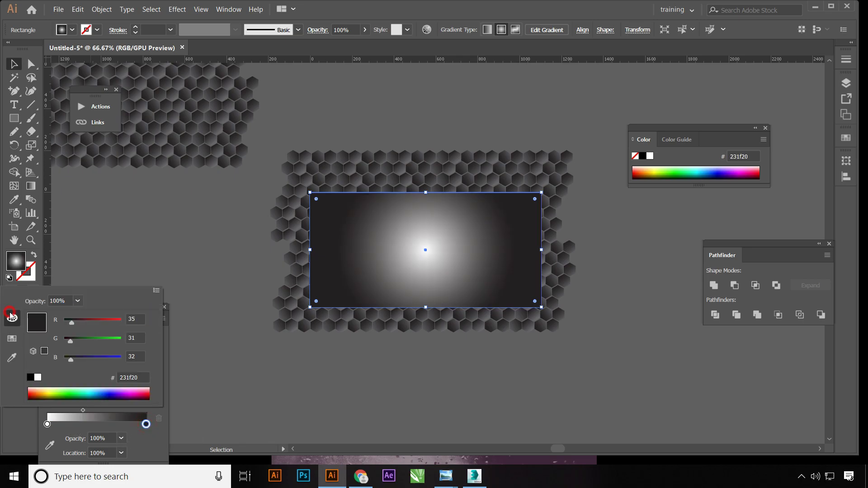
left_click(30, 377)
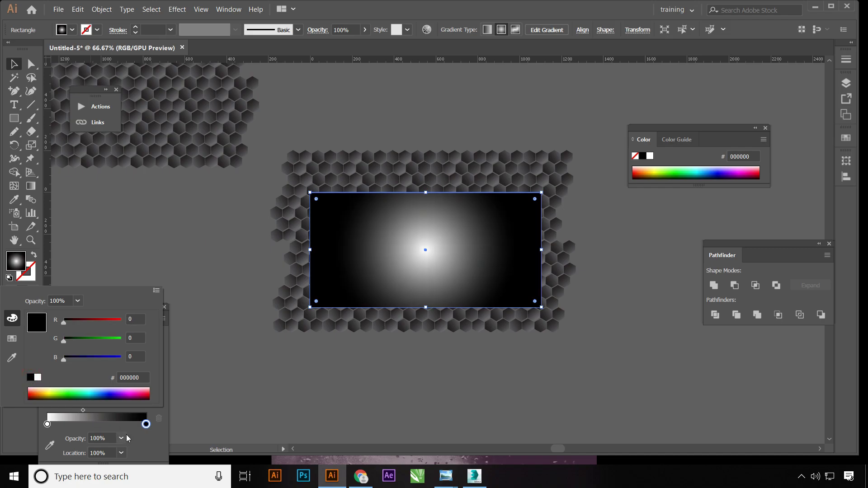
Spread the rectangle's radial gradient wider towards its edges, with the black stop at location 90.01%
left_click(31, 186)
mouse_move(522, 250)
left_mouse_down()
mouse_move(533, 250)
mouse_move(508, 250)
mouse_move(559, 250)
left_mouse_up()
key("v")
Set the gradient rectangle's blending mode to Overlay
left_click(228, 9)
left_click(284, 453)
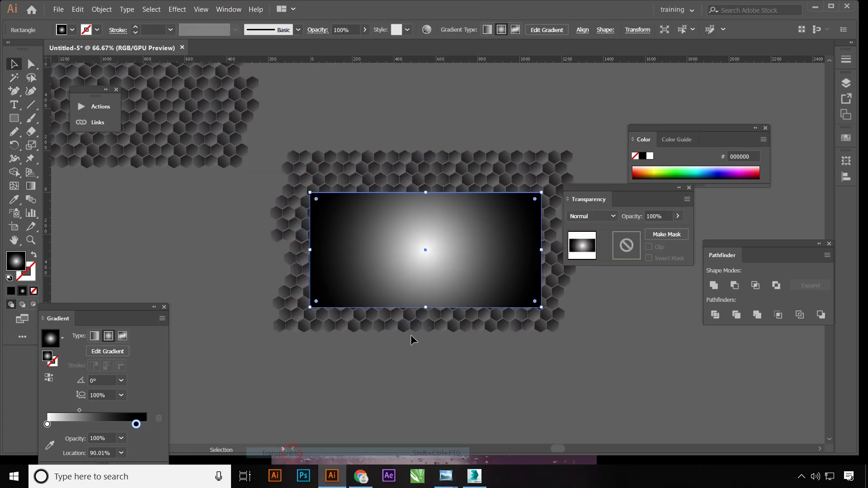
left_click(614, 217)
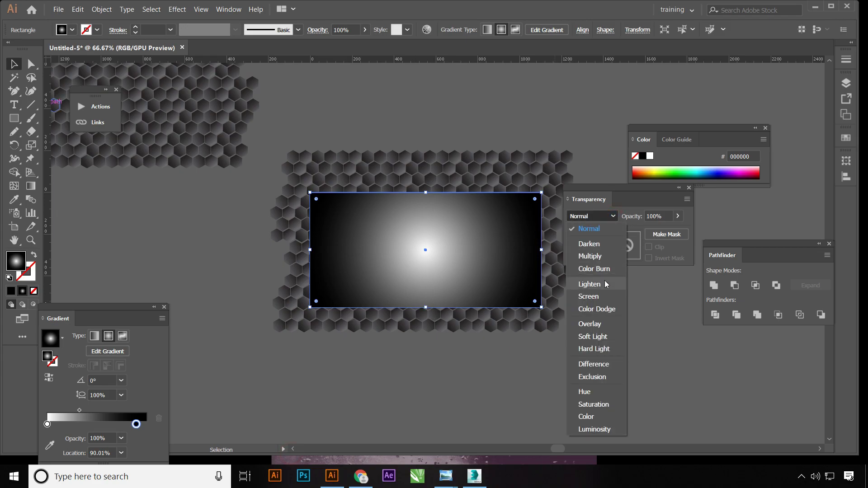
left_click(600, 324)
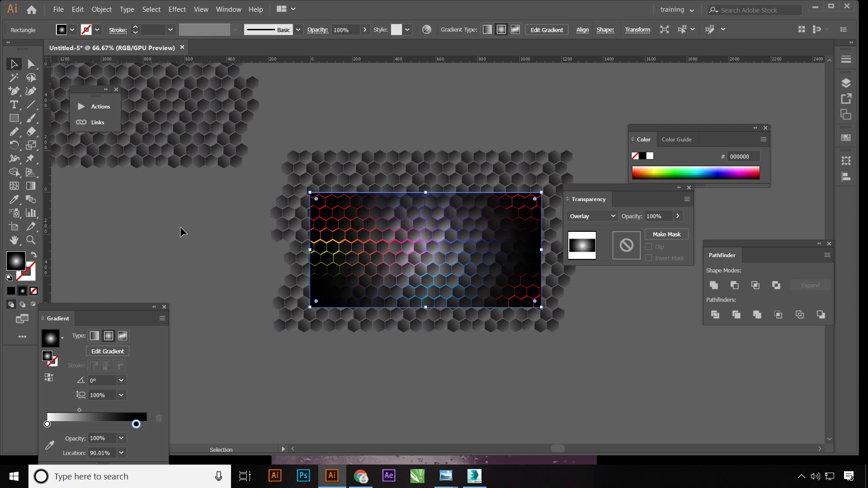
Make the radial gradient's inner stop black with 0% opacity, deselect the rectangle and close the transparency settings
left_click(47, 424)
left_click(121, 438)
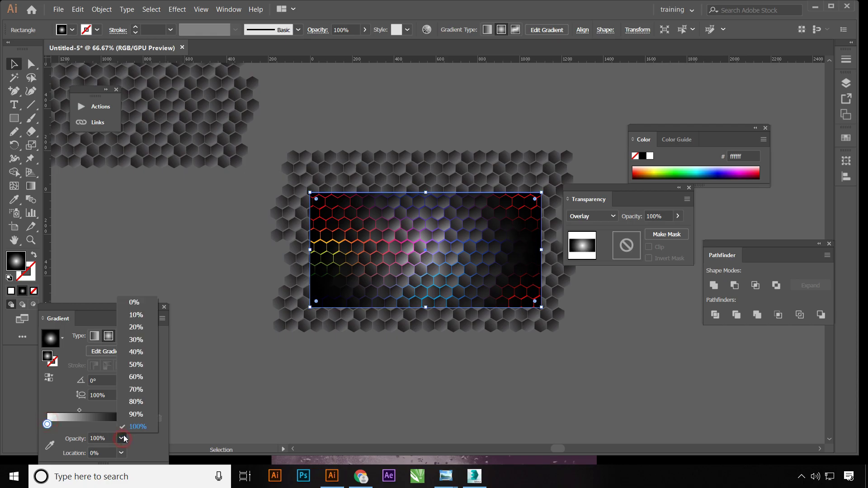
left_click(136, 303)
double_click(47, 424)
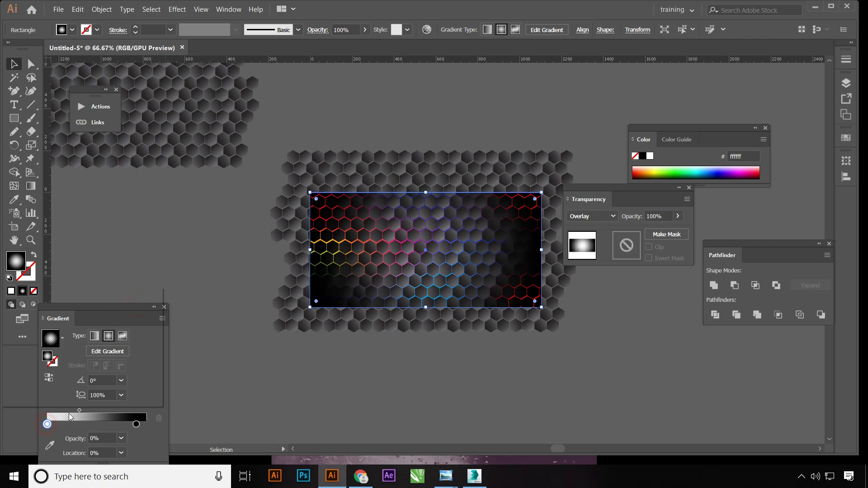
left_click(30, 377)
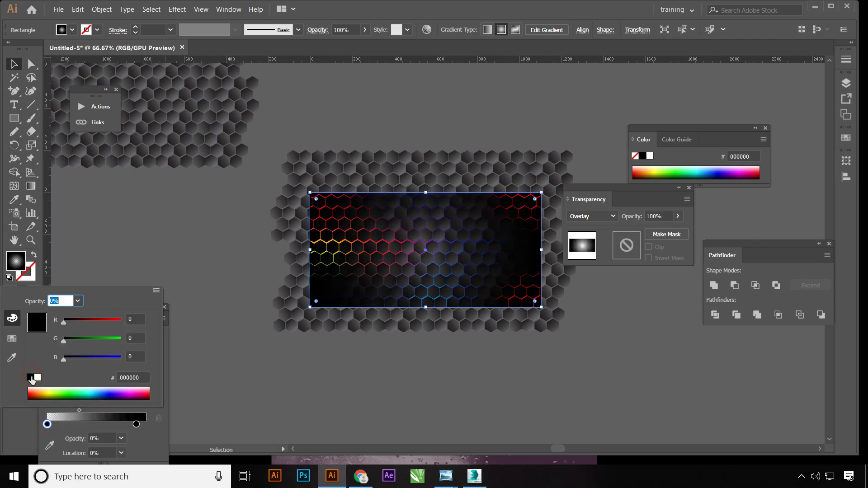
left_click(135, 241)
left_click(456, 387)
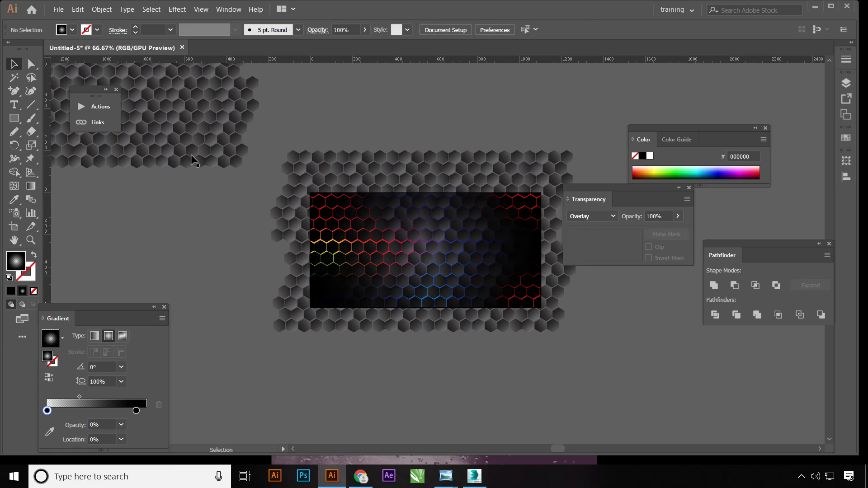
left_click(689, 187)
Add the text INNOVLEDIA above the honeycomb artwork, enlarge it to about 171 pt and position it over the artwork's width
left_click_drag(477, 305, 489, 419)
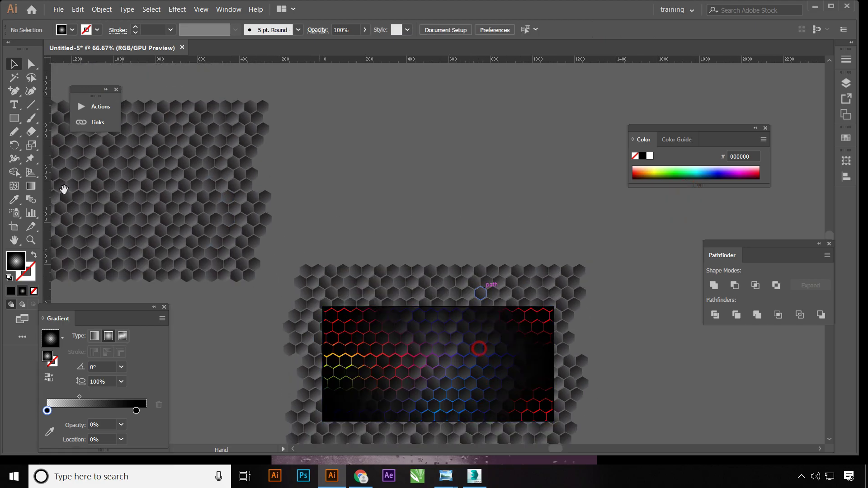
left_click(13, 106)
left_click(385, 165)
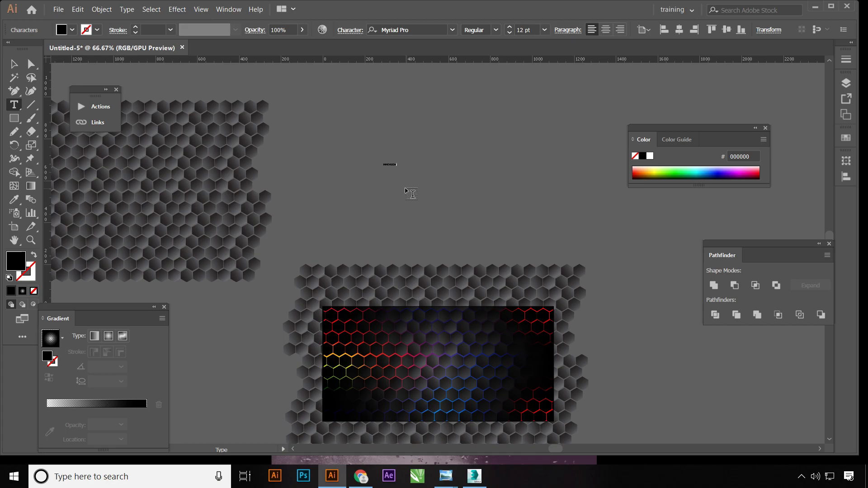
left_click(15, 63)
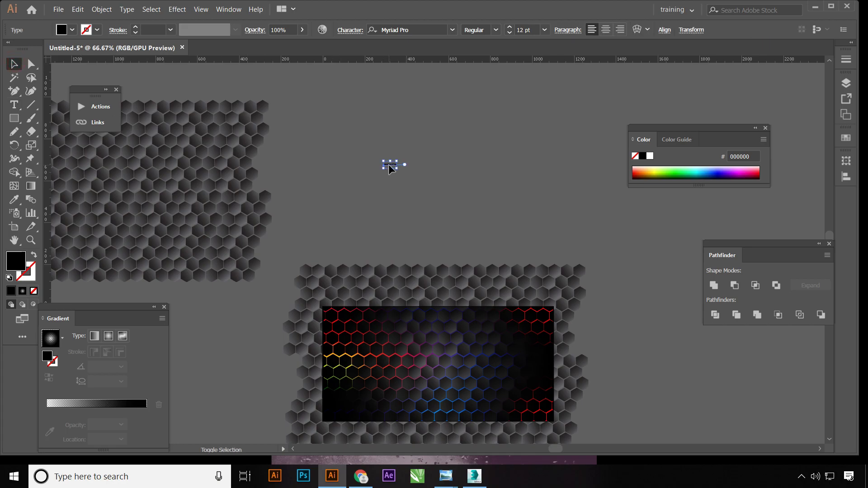
left_click_drag(397, 169, 642, 264)
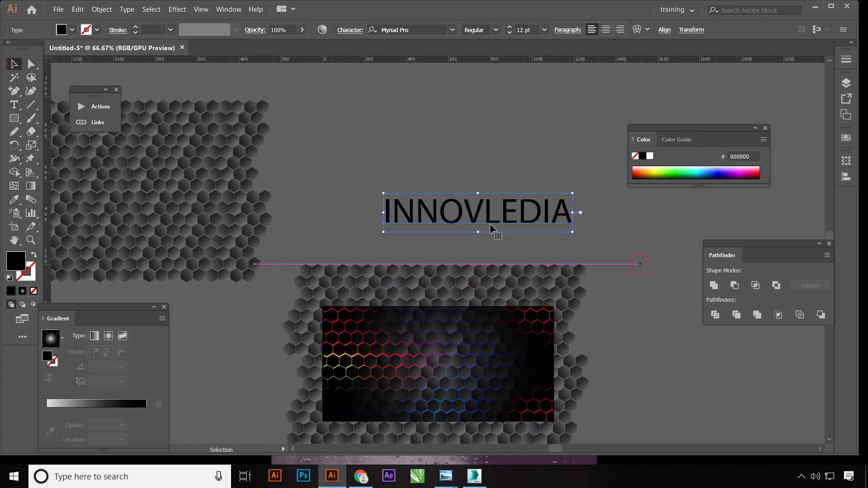
left_click_drag(473, 218, 440, 200)
Change the font of the INNOVLEDIA text to Bauhaus 93
left_click(452, 30)
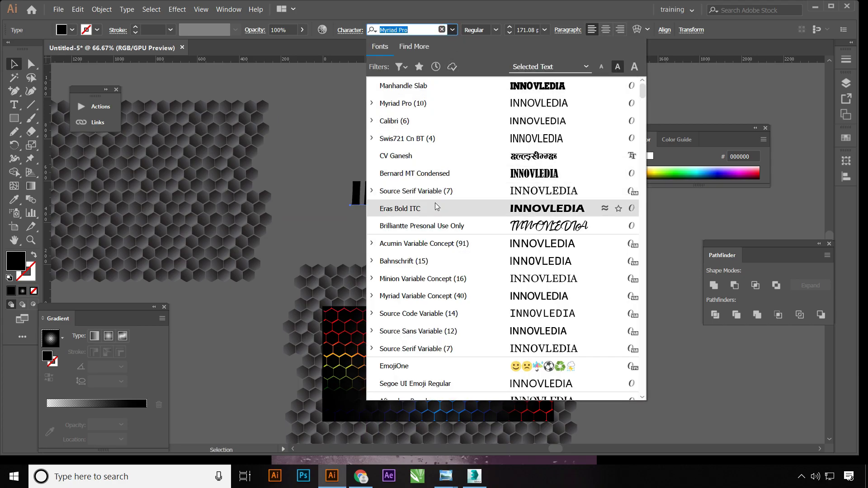
scroll(445, 233, "down", 5)
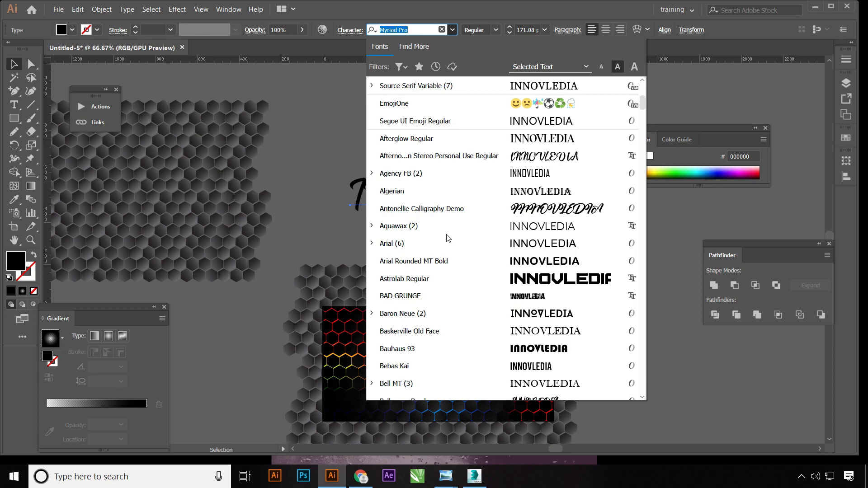
left_click(440, 349)
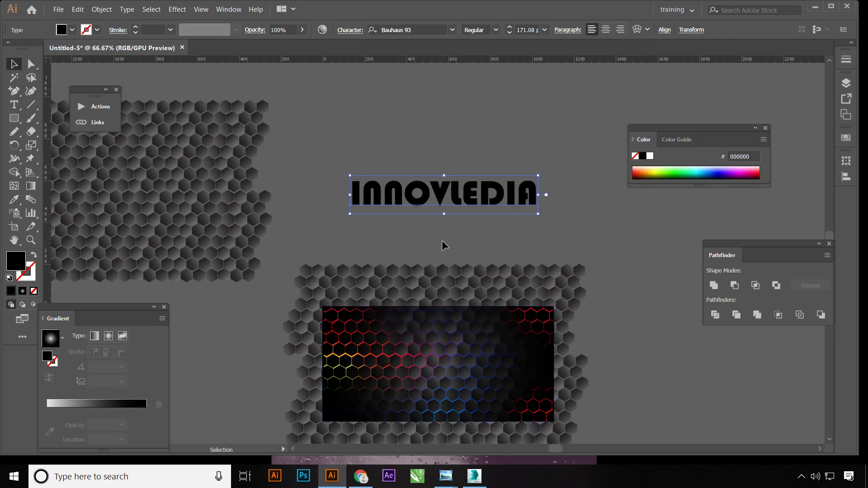
Shift the INNOVLEDIA text slightly and convert it to outlines
scroll(442, 246, "down", 2)
left_click_drag(426, 154, 419, 163)
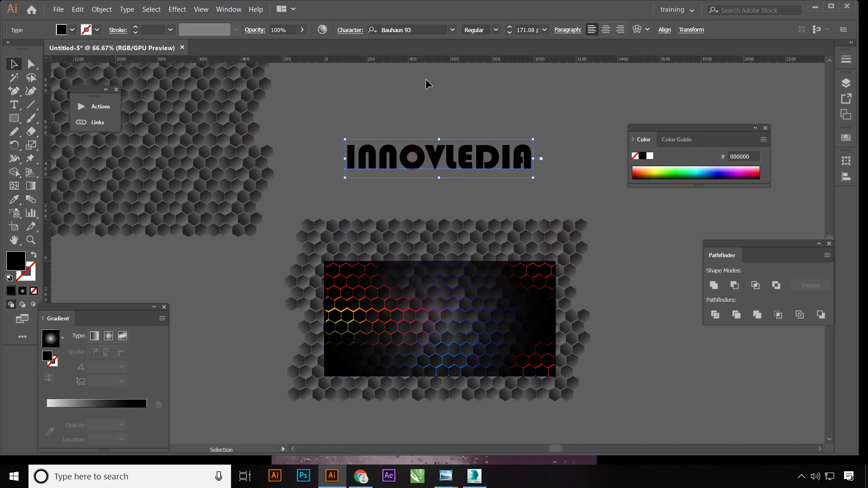
right_click(473, 173)
left_click(510, 243)
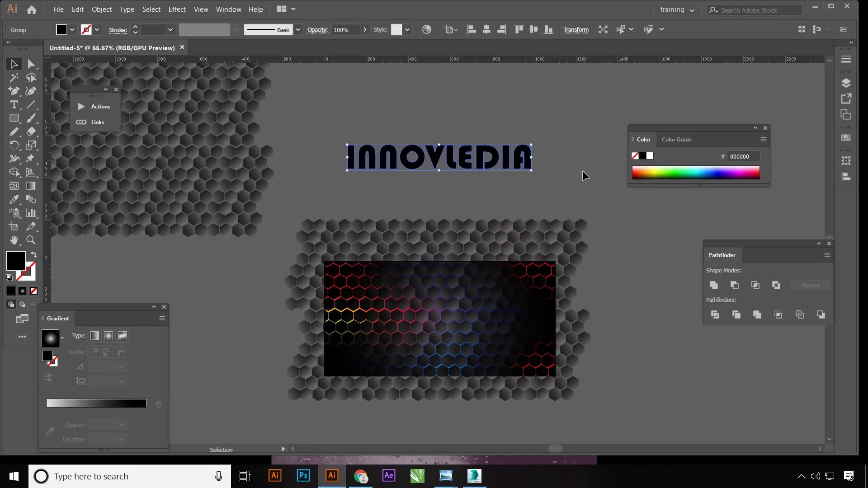
Fill the outlined INNOVLEDIA letters with the White, Black preset as a linear gradient
key("ctrl+plus")
scroll(481, 194, "down", 2)
key("g")
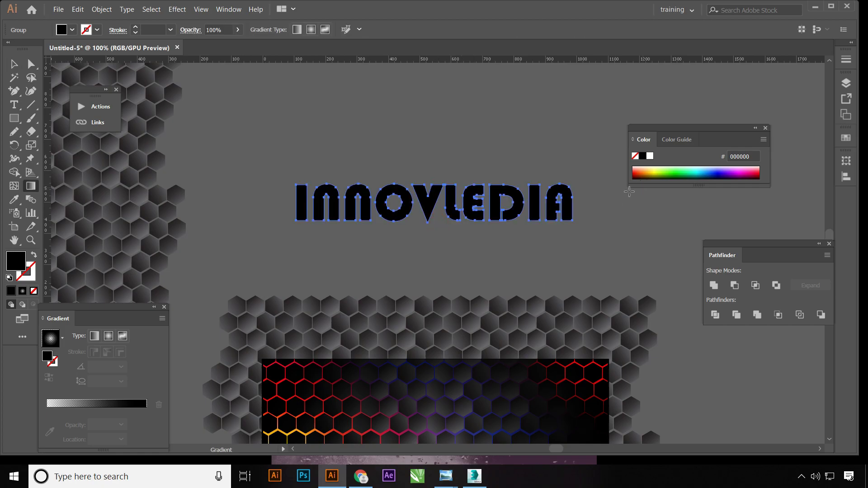
left_click(94, 337)
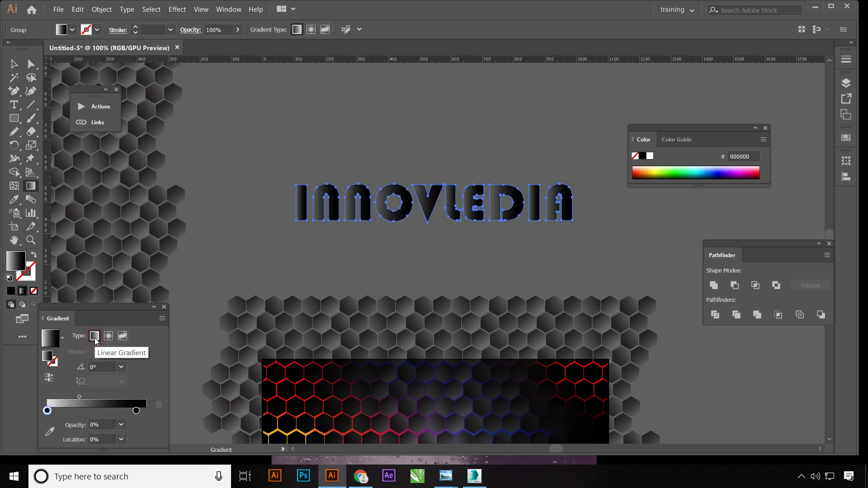
left_click(62, 340)
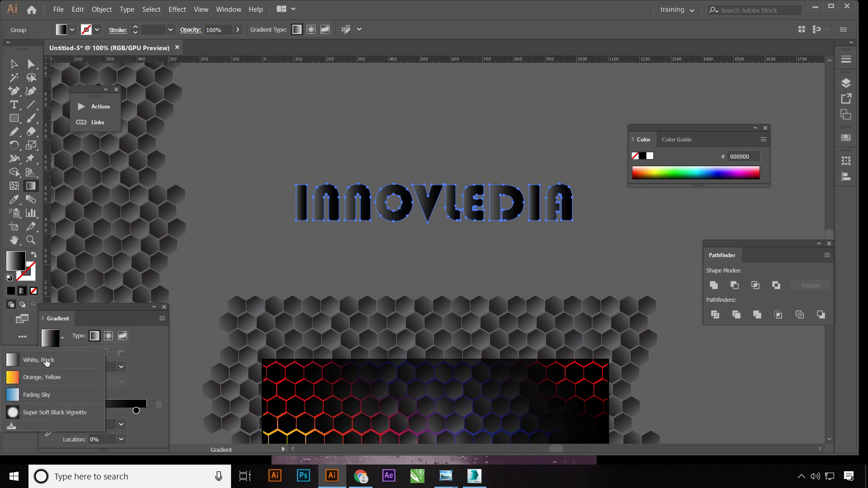
left_click(47, 362)
left_click(13, 63)
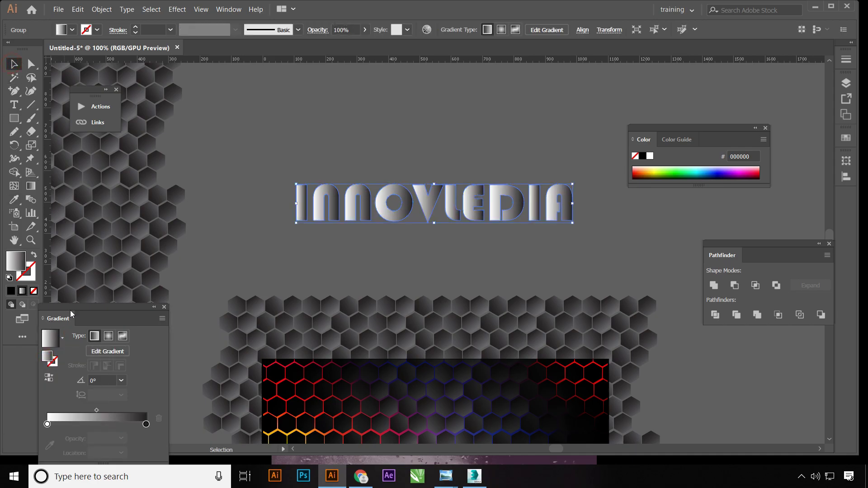
Recolour the letters' linear gradient with golden yellow e9b600 at the start and red ff1f20 at the end
left_click_drag(82, 308, 135, 272)
left_click(100, 389)
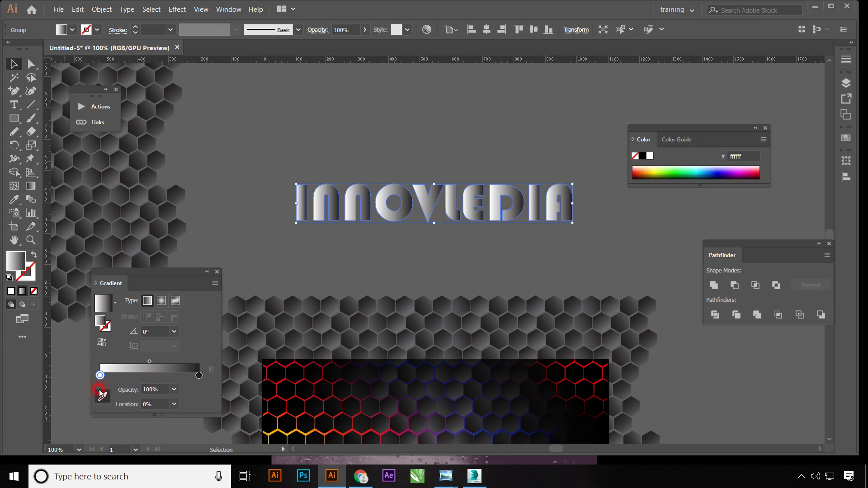
double_click(101, 375)
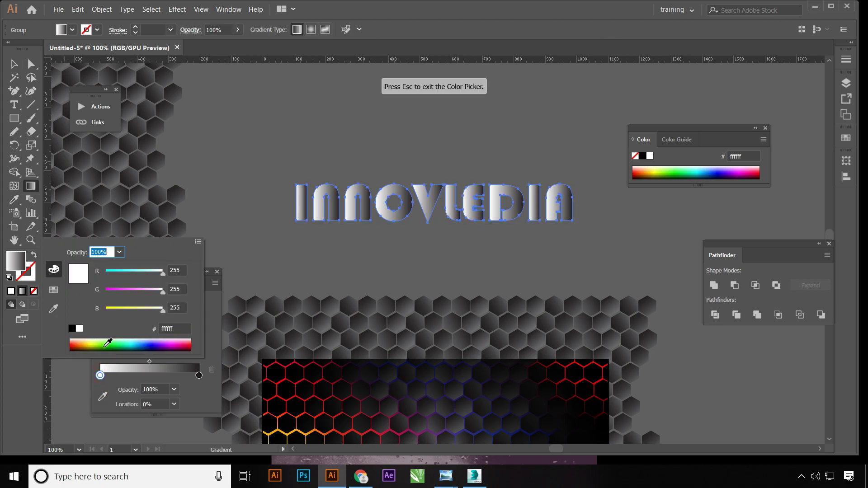
left_click(84, 344)
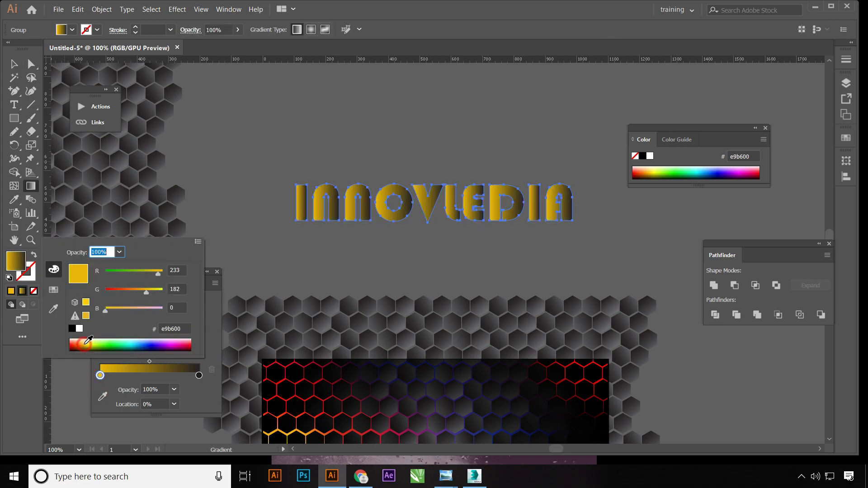
double_click(198, 376)
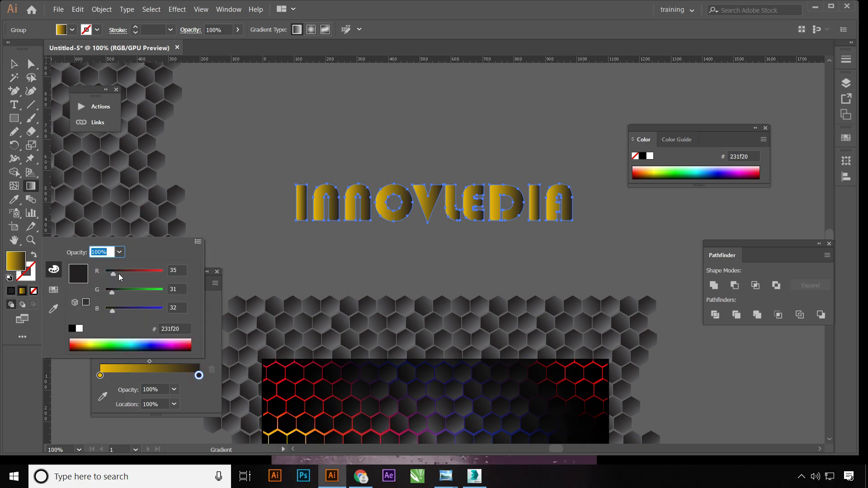
left_click_drag(152, 274, 156, 274)
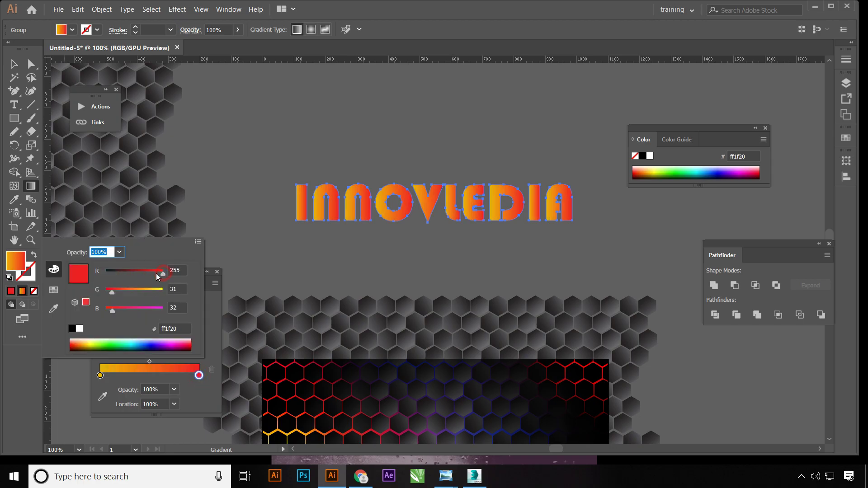
Duplicate the gradient-filled INNOVLEDIA lettering directly above the original
left_click(15, 65)
left_click(15, 62)
left_click(178, 114)
left_click_drag(304, 227, 302, 303)
left_click_drag(398, 296, 395, 202)
key("ctrl+minus")
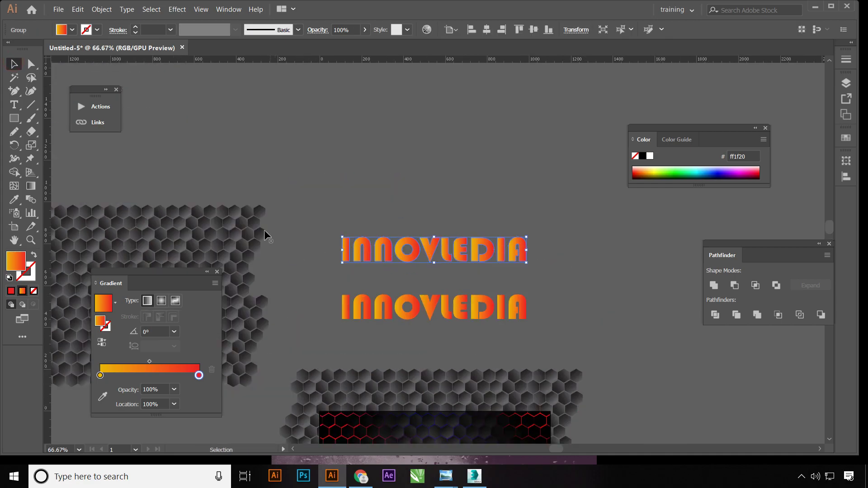
Scale down the spare honeycomb group and position the upper INNOVLEDIA lettering over its middle
left_click_drag(289, 234, 367, 192)
left_click(297, 192)
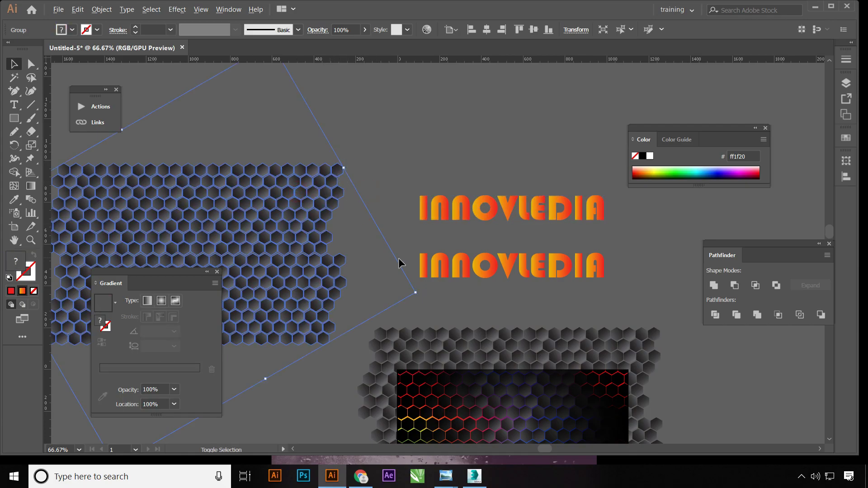
left_click_drag(417, 294, 339, 280)
left_click_drag(250, 233, 363, 165)
left_click_drag(484, 209, 292, 176)
left_click(359, 136, "shift")
left_click_drag(453, 209, 474, 212)
Try to ungroup the honeycomb and its overlaid lettering and make a clipping mask from them
left_click_drag(178, 122, 302, 183)
right_click(302, 183)
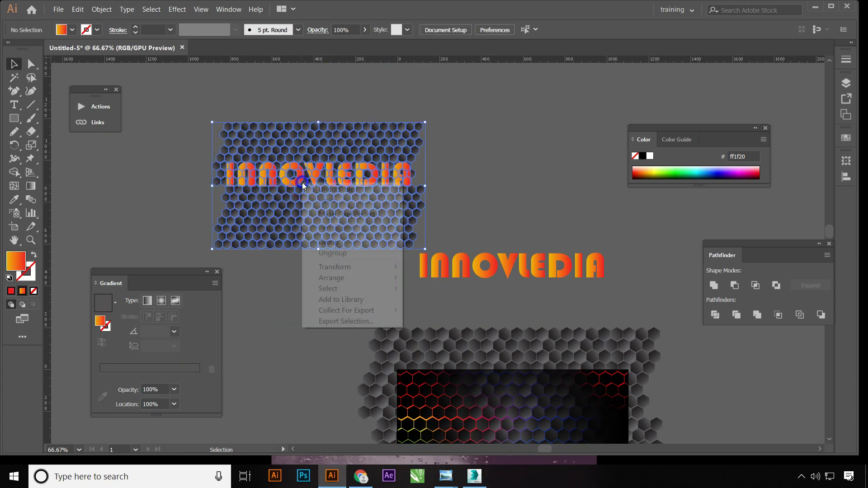
left_click(341, 253)
left_click(218, 107)
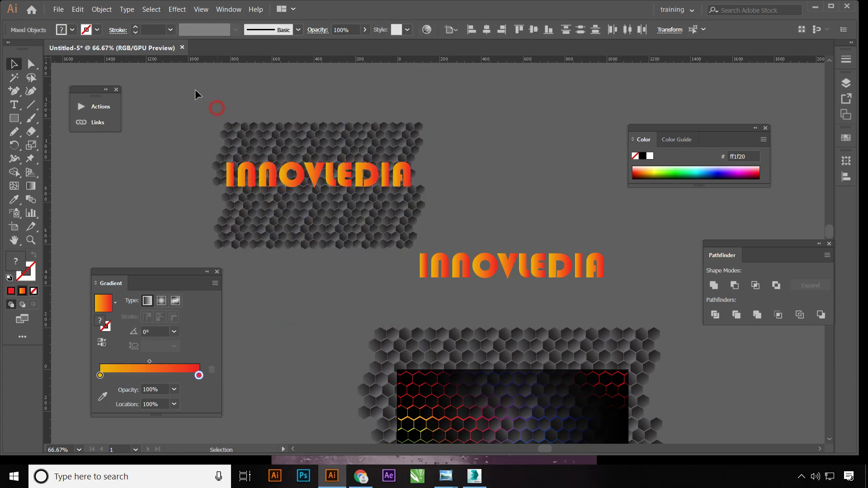
right_click(349, 182)
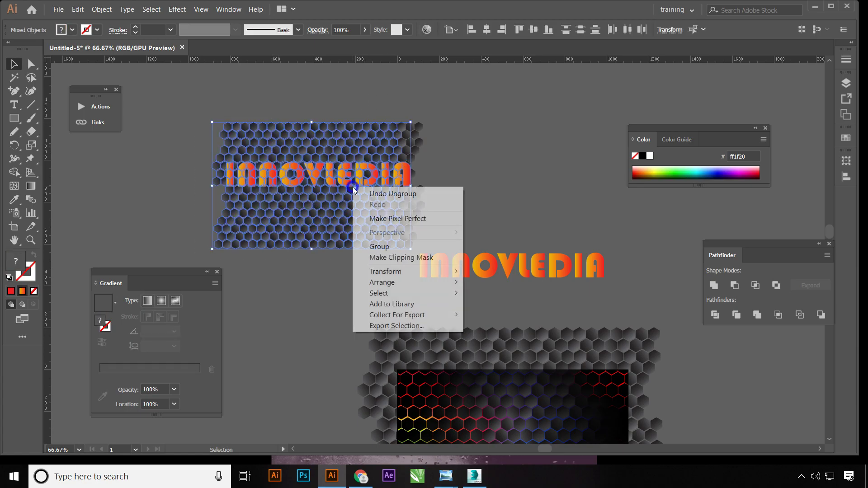
left_click(380, 257)
key("ctrl+z")
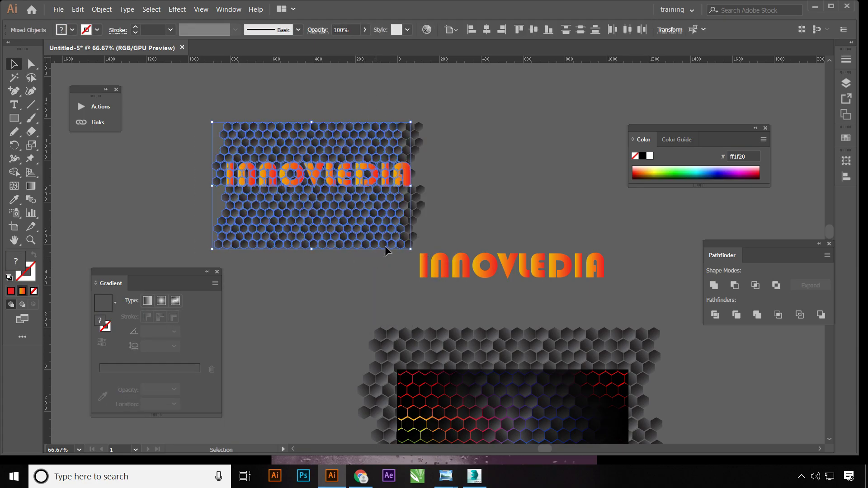
left_click(470, 112)
left_click(294, 181)
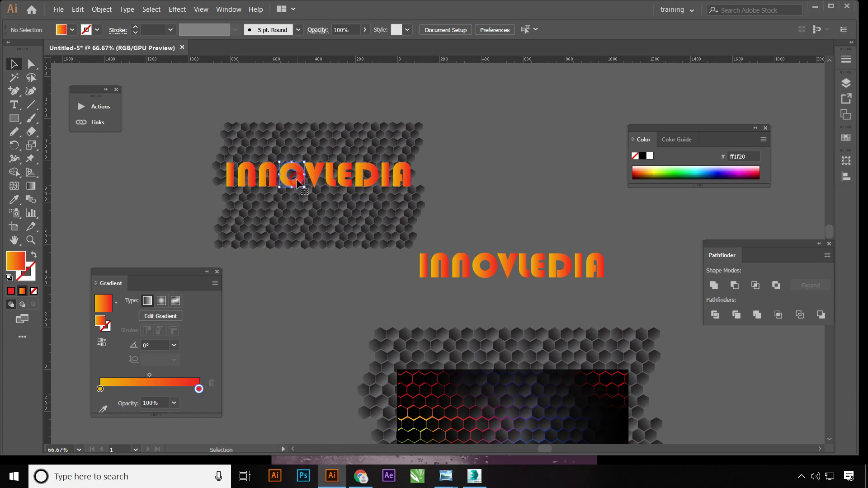
left_click(237, 138)
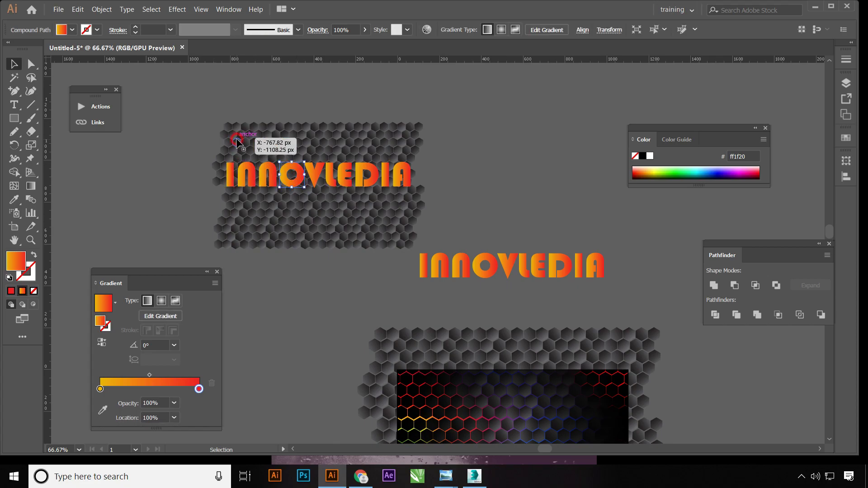
key("ctrl+z")
Copy the honeycomb group and ungroup the INNOVLEDIA lettering lying over it
left_click(188, 133)
left_click(253, 170)
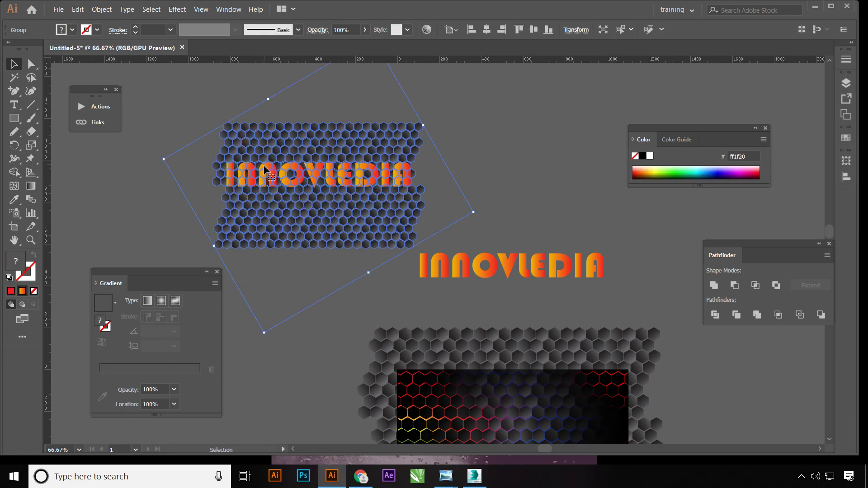
left_click(188, 104)
left_click(251, 134)
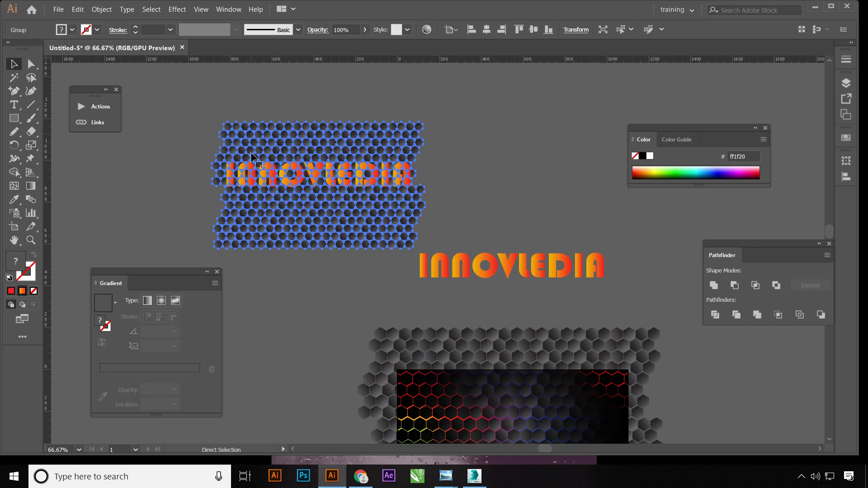
left_click(234, 174)
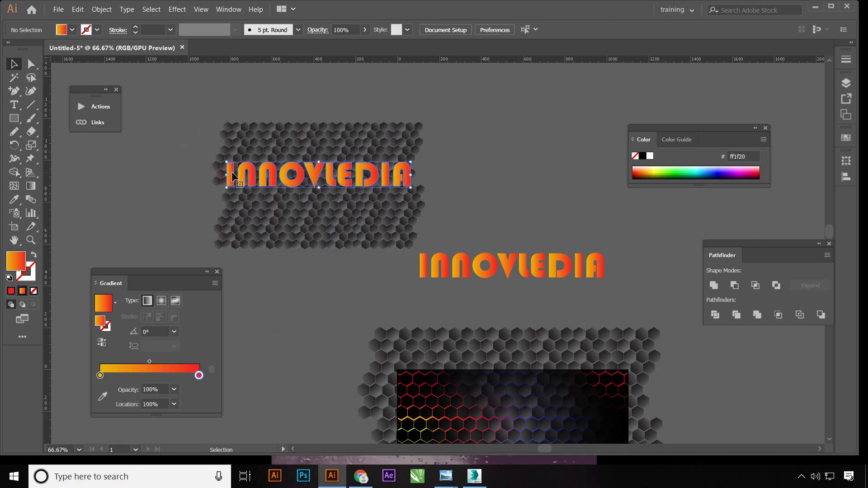
right_click(234, 174)
left_click(263, 254)
Clip the honeycomb to the first letter I of the upper lettering with a clipping mask
left_click(230, 175)
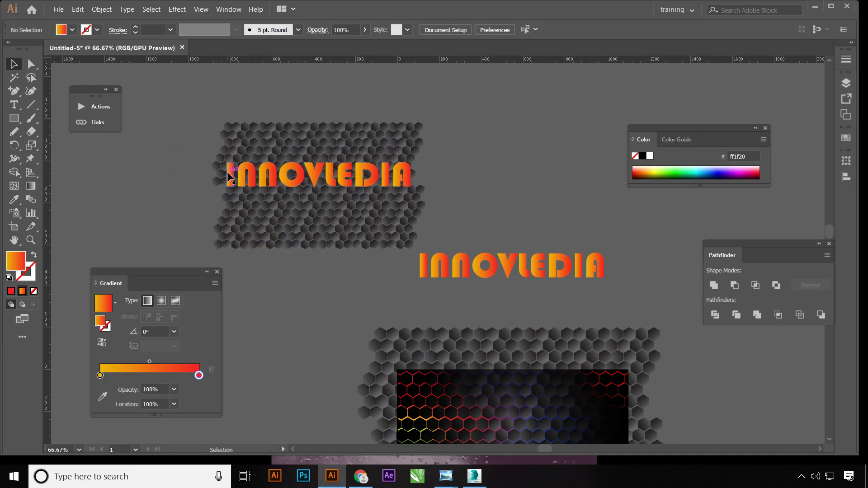
left_click(236, 141, "shift")
right_click(237, 139)
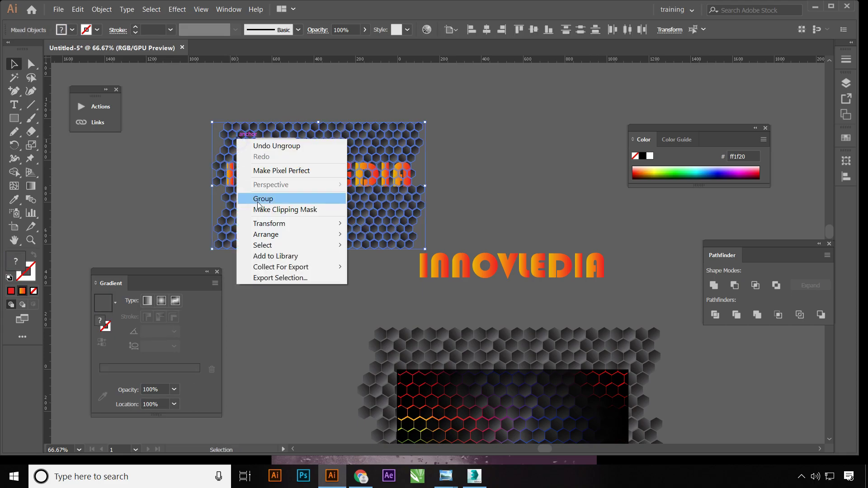
left_click(260, 209)
left_click(189, 151)
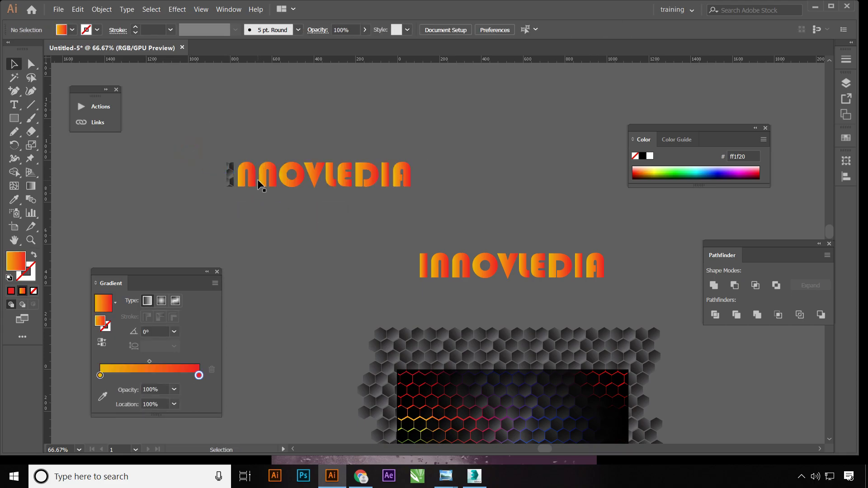
Paste the copied honeycomb in place and send it to the back, behind the remaining gradient letters
key("ctrl+shift+v")
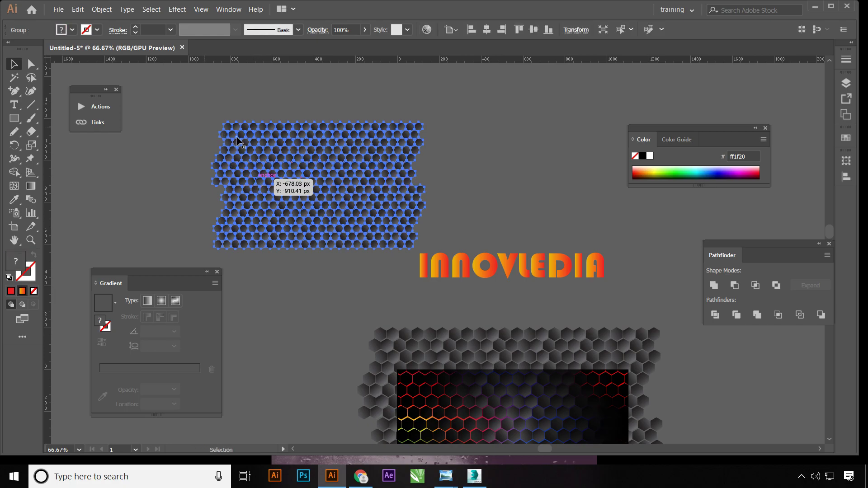
right_click(239, 139)
mouse_move(259, 244)
left_click(384, 281)
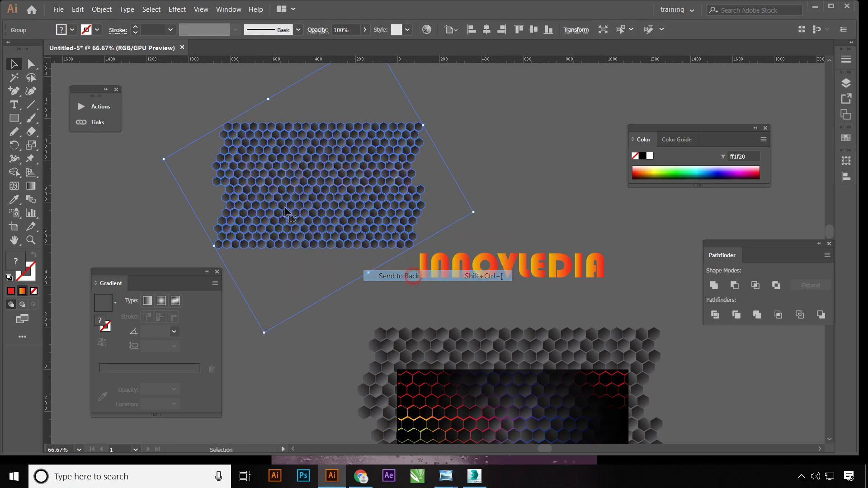
left_click(166, 126)
Make a clipping mask from the first letter N and the pasted honeycomb
left_click(253, 174)
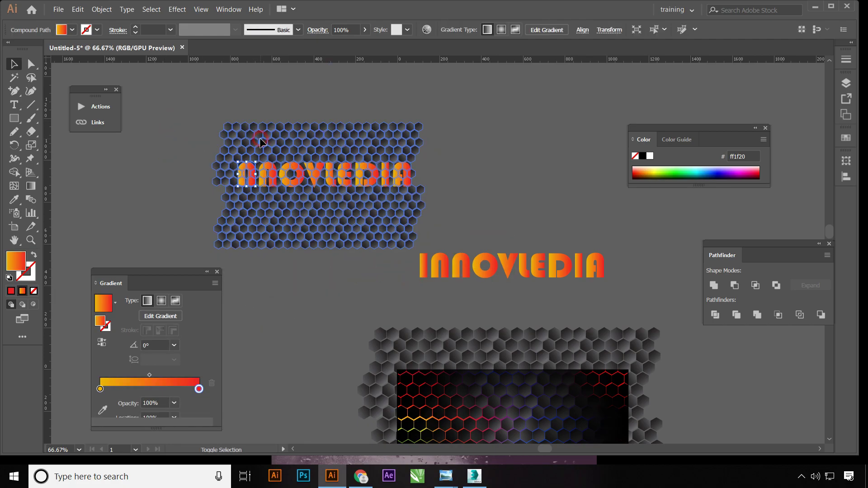
left_click(260, 138, "shift")
right_click(254, 180)
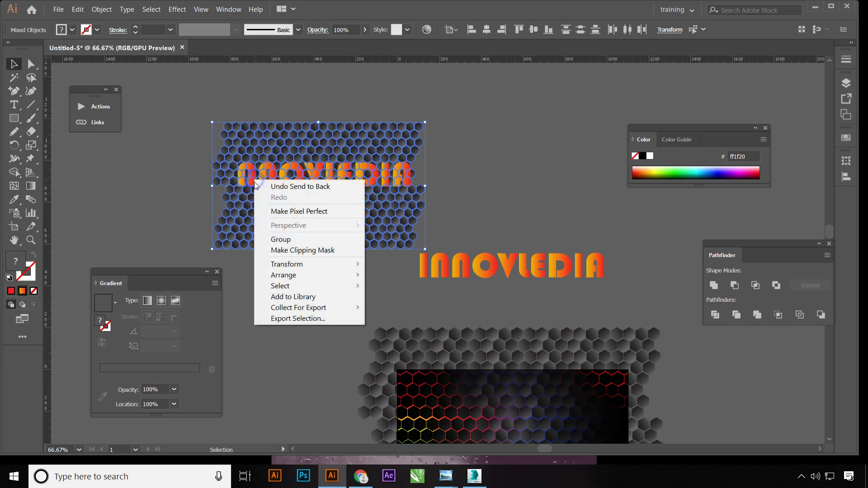
left_click(289, 250)
left_click(188, 111)
Paste another honeycomb copy in place and send it to the back for the second N
key("a")
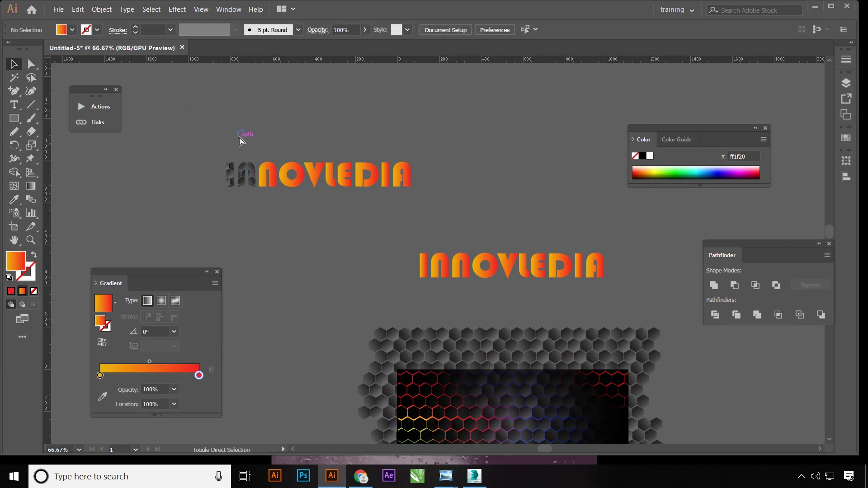
key("ctrl+shift+v")
right_click(252, 147)
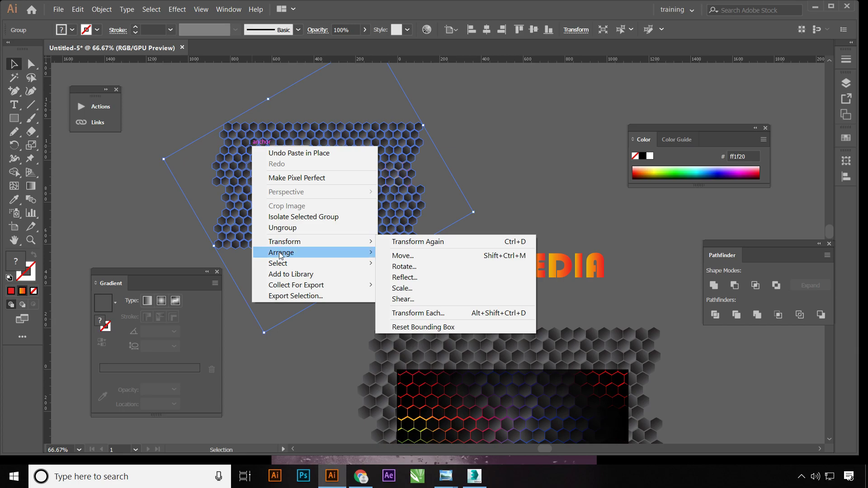
mouse_move(282, 253)
left_click(419, 285)
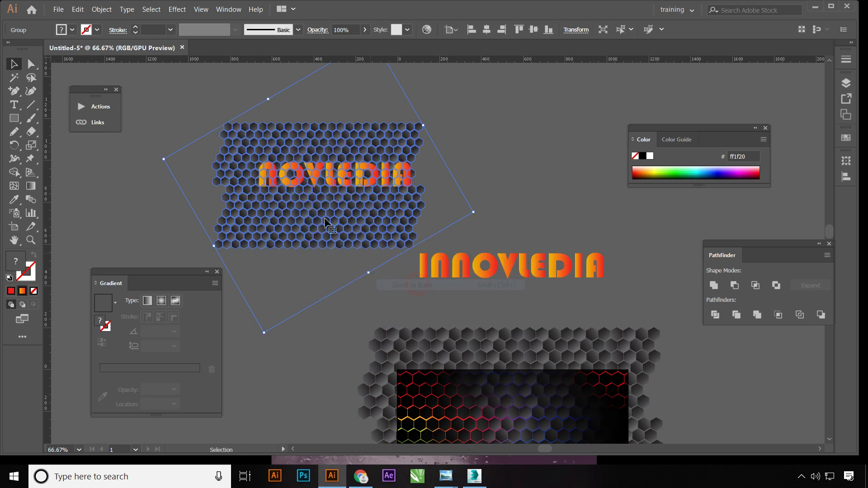
left_click(241, 103)
Make a clipping mask from the second letter N and the pasted honeycomb
left_click(270, 170)
left_click(269, 132, "shift")
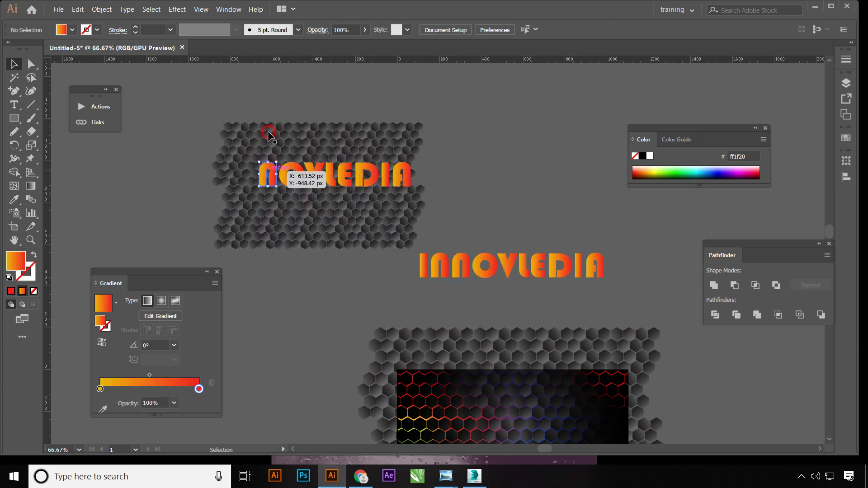
right_click(269, 135)
left_click(320, 202)
left_click(194, 107)
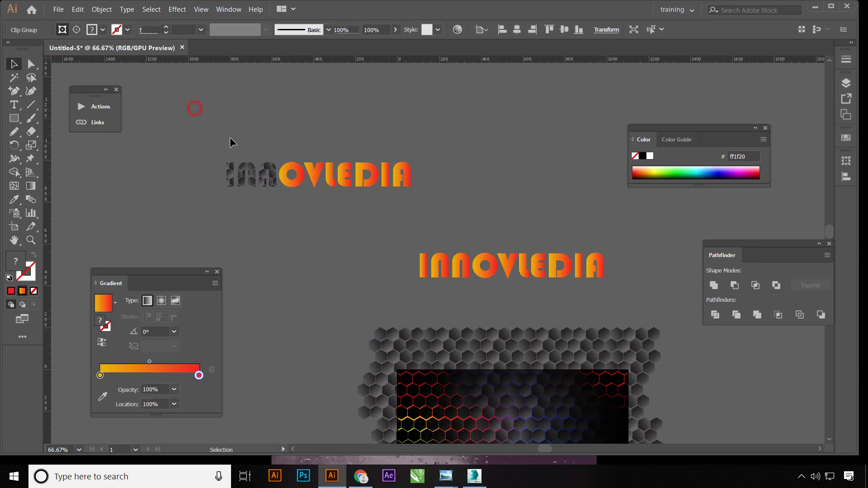
Paste another honeycomb copy in place and send it to the back for the letter O
left_click(250, 150)
right_click(268, 160)
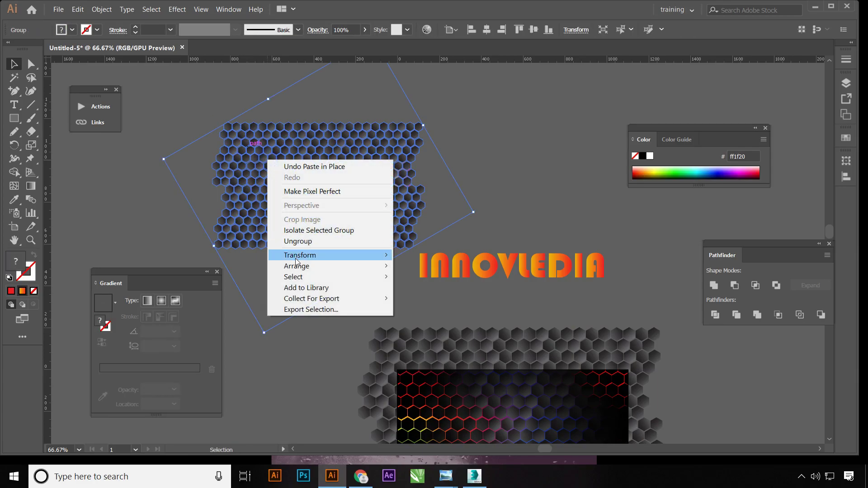
left_click(434, 300)
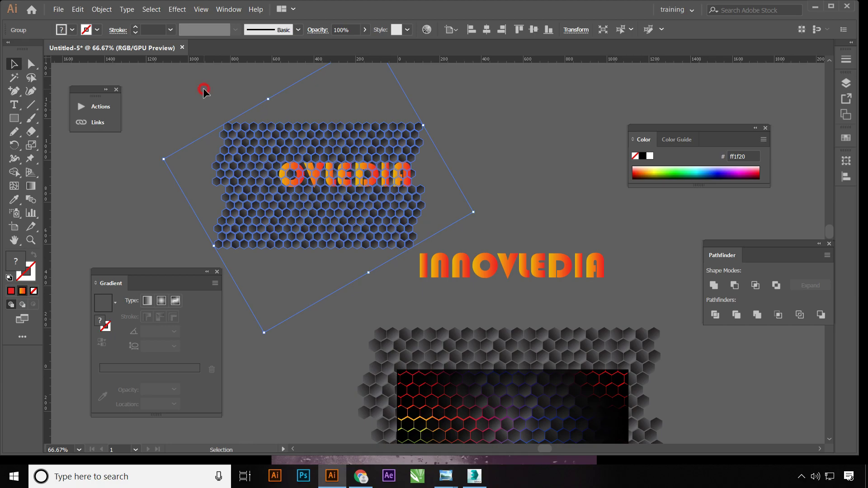
Make a clipping mask from the letter O and the pasted honeycomb
left_click(294, 180)
left_click(272, 138, "shift")
right_click(274, 142)
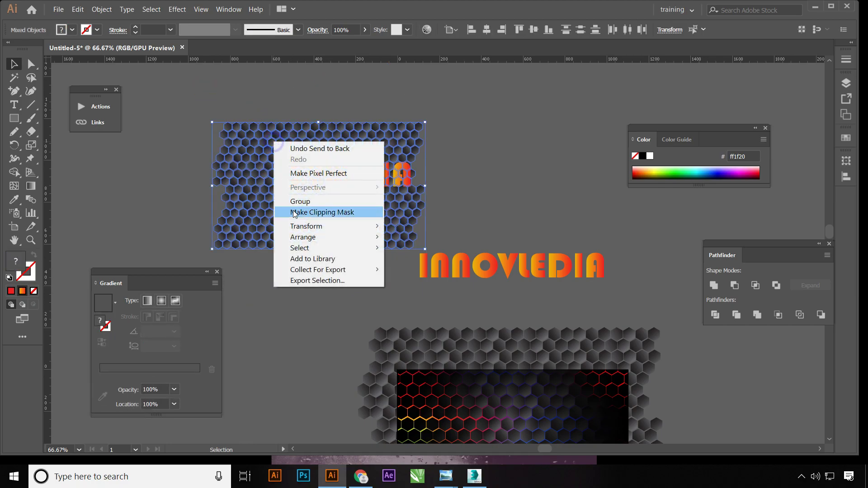
left_click(294, 212)
left_click(208, 98)
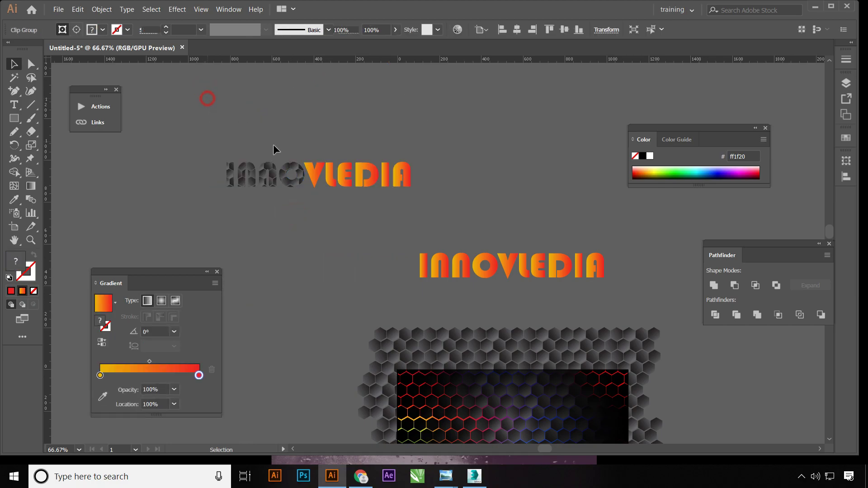
Paste another honeycomb copy in place and send it to the back for the letter V
left_click(301, 171)
right_click(302, 154)
mouse_move(334, 247)
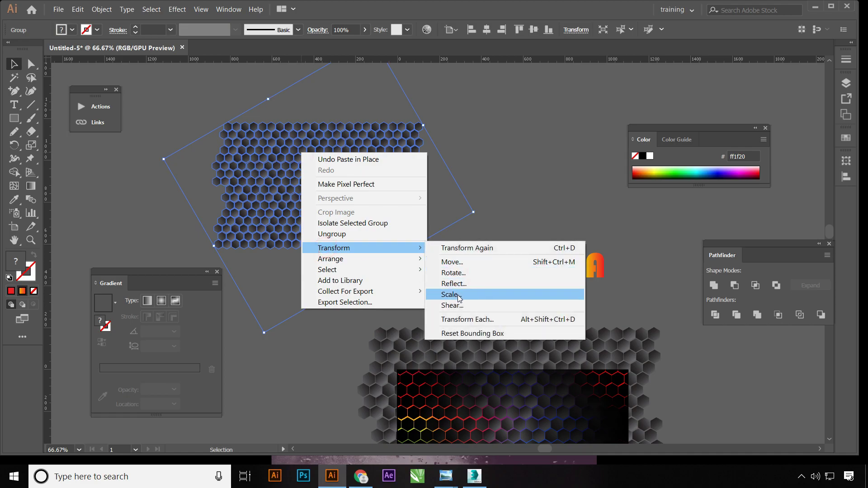
left_click(337, 262)
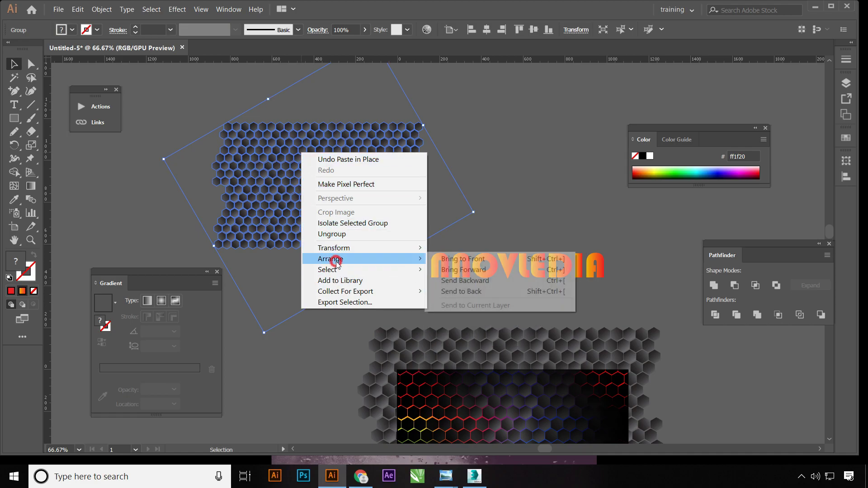
left_click(465, 290)
left_click(238, 83)
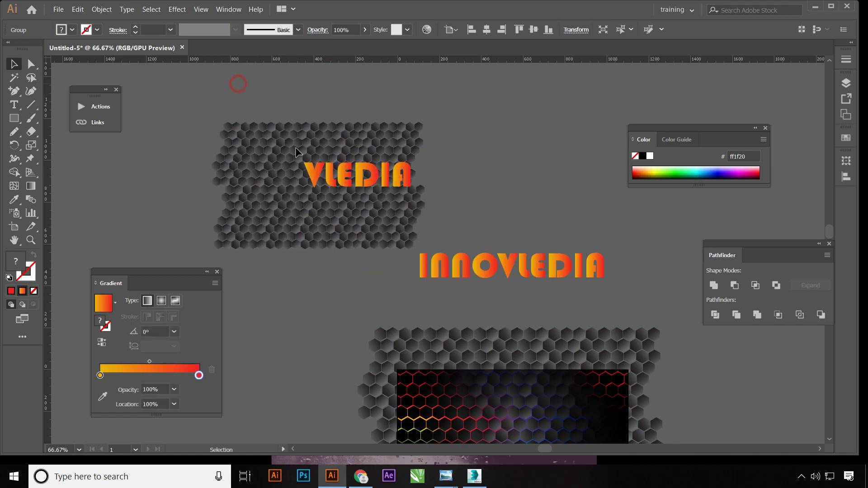
Make a clipping mask from the letter V and the pasted honeycomb
left_click(316, 171)
left_click(311, 134, "shift")
right_click(311, 134)
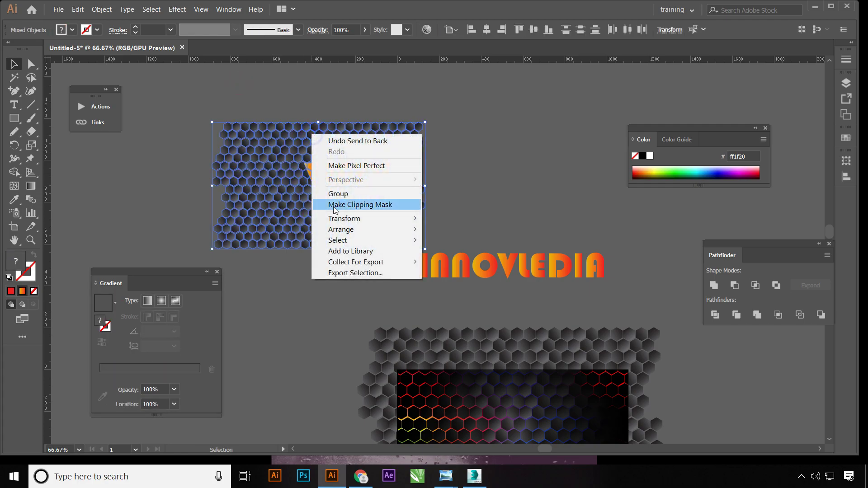
left_click(335, 201)
left_click(201, 92)
Paste another honeycomb copy in place and send it to the back for the letter L
key("ctrl+shift+v")
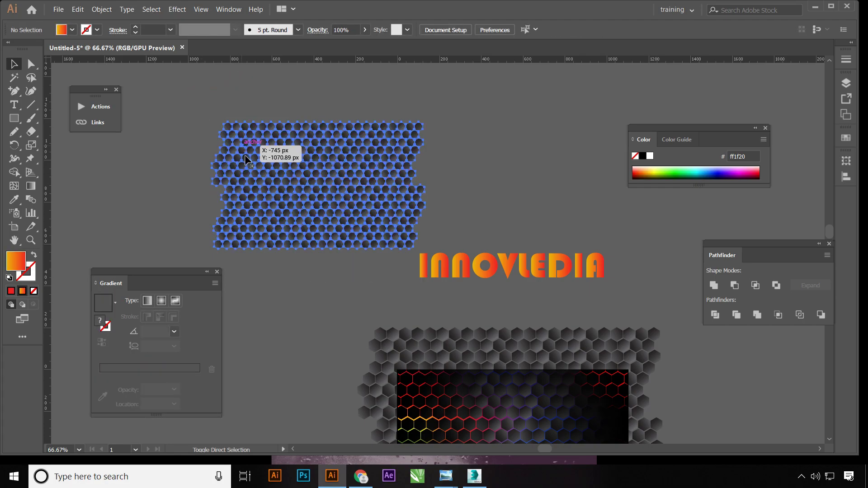
right_click(333, 155)
left_click(358, 261)
left_click(480, 294)
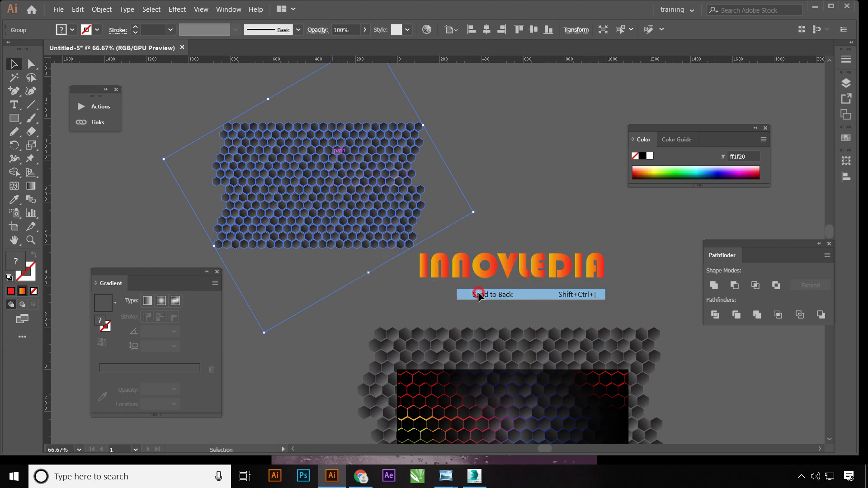
left_click(220, 92)
Make a clipping mask from the letter L and the pasted honeycomb
left_click(332, 186)
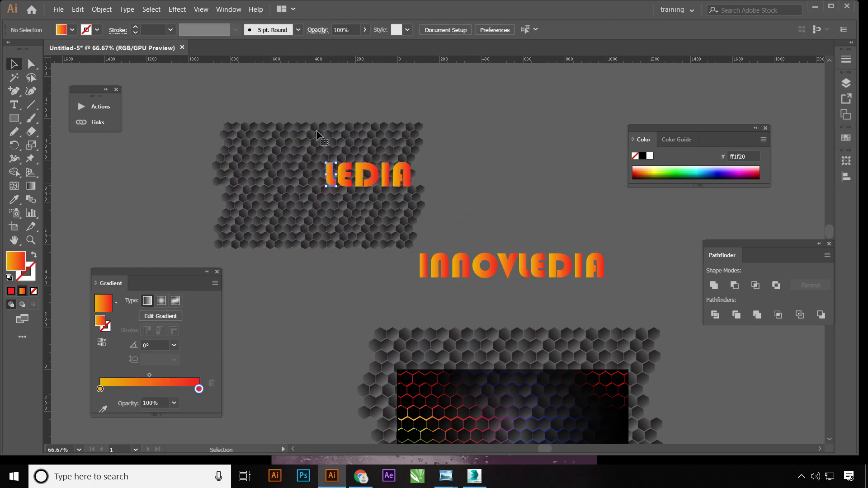
left_click(321, 132, "shift")
right_click(319, 131)
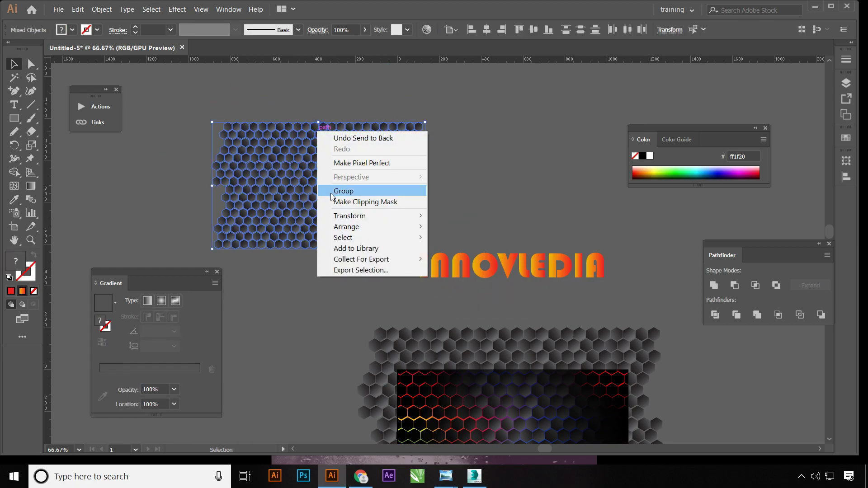
left_click(346, 203)
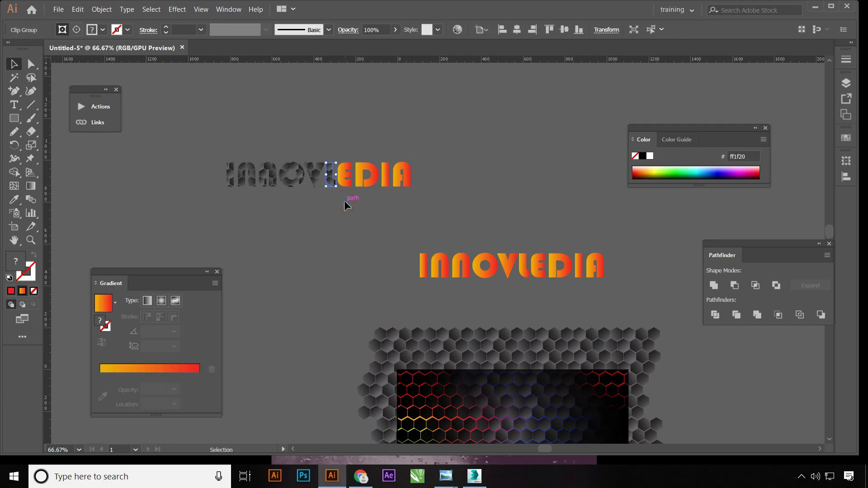
Paste another honeycomb copy in place and send it to the back for the letter E
left_click(335, 126)
key("ctrl+f")
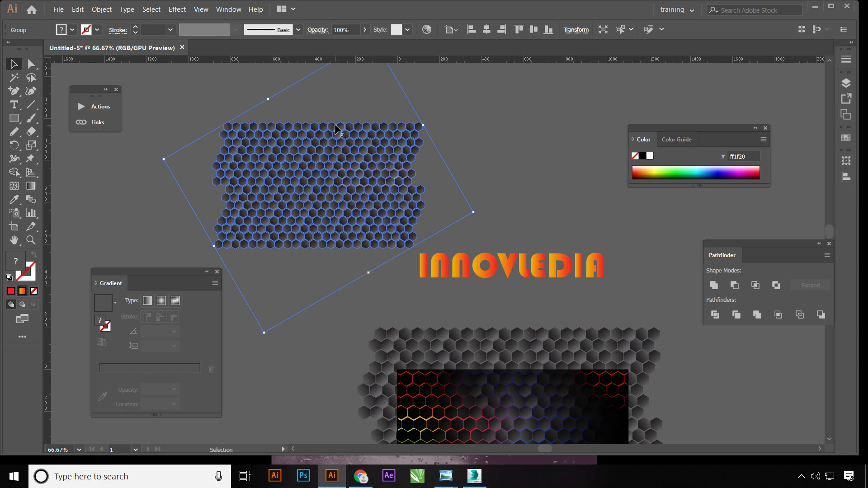
right_click(342, 135)
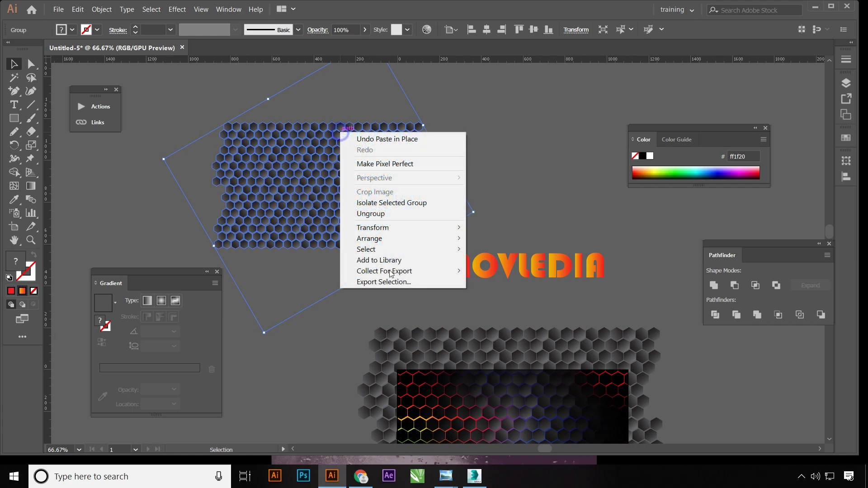
mouse_move(370, 237)
left_click(551, 271)
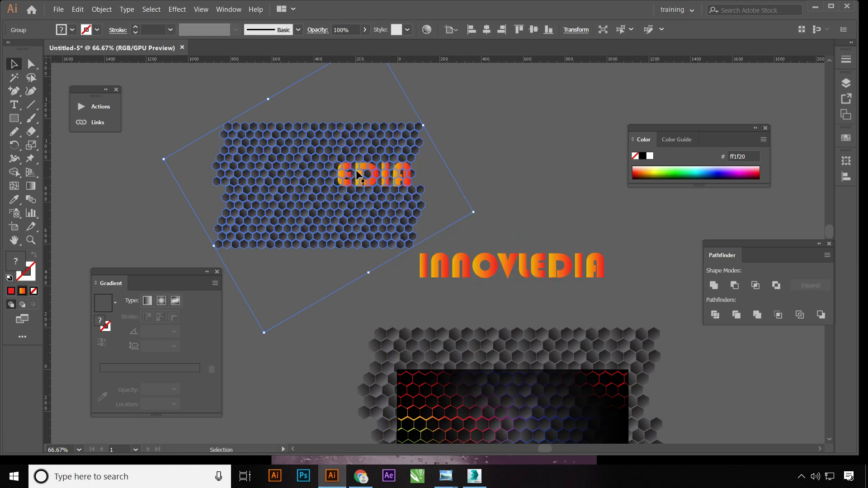
Make a clipping mask from the letter E and the pasted honeycomb
left_click(339, 95)
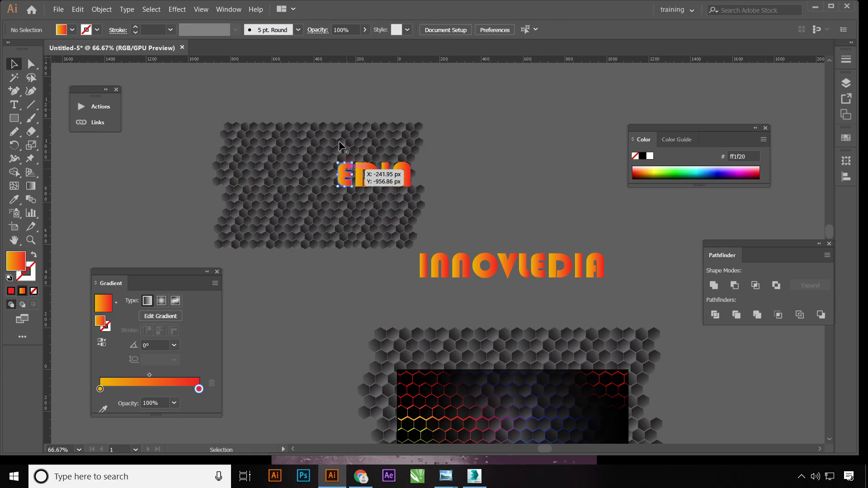
left_click(341, 143)
right_click(342, 143)
left_click(396, 213)
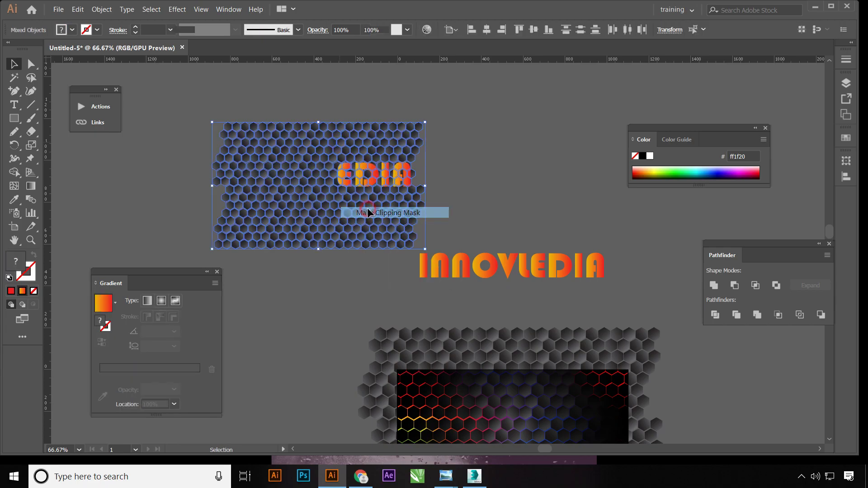
Paste another honeycomb copy in place and send it to the back for the letter D
left_click(484, 142)
key("ctrl+shift+v")
right_click(359, 161)
mouse_move(387, 266)
left_click(523, 300)
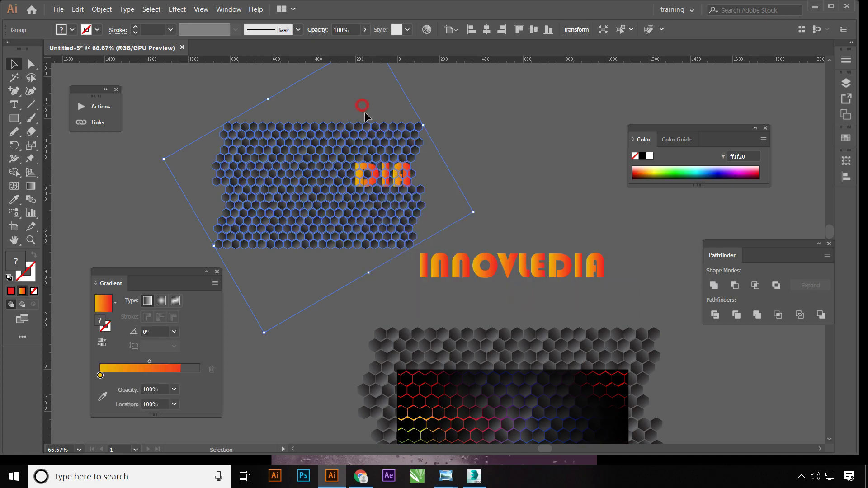
Make a clipping mask from the letter D and the pasted honeycomb
left_click(360, 107)
left_click(367, 183)
left_click(368, 180, "shift")
right_click(368, 164)
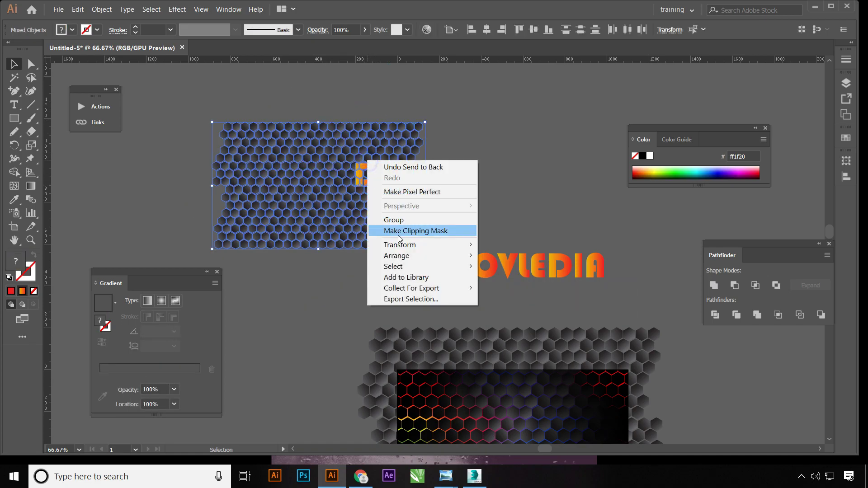
left_click(416, 227)
Paste another honeycomb copy in place and send it to the back for the second letter I
left_click(448, 164)
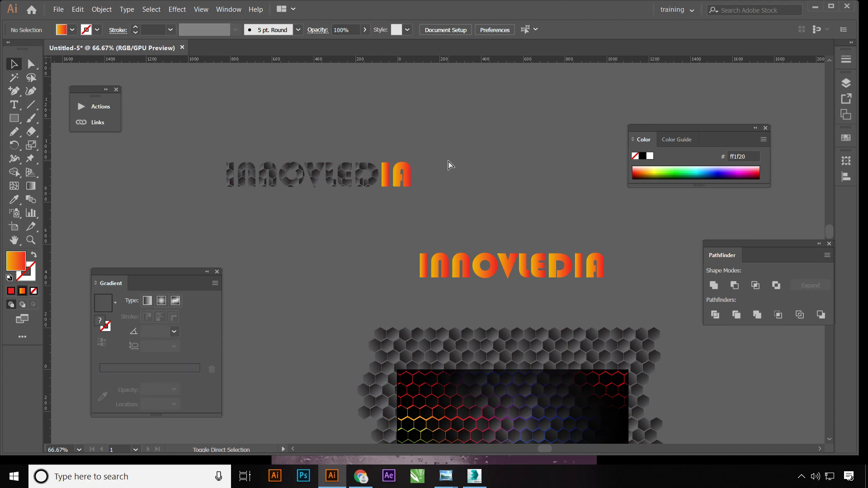
key("ctrl+shift+v")
right_click(379, 146)
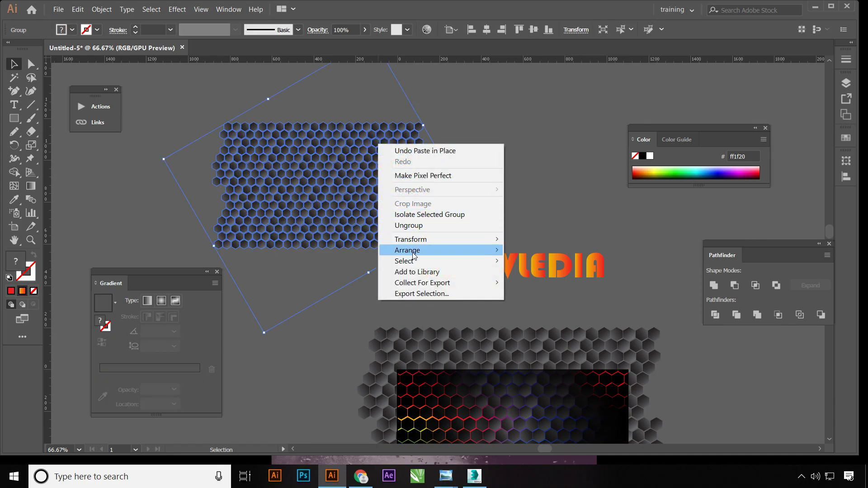
left_click(525, 283)
Make a clipping mask from the second letter I and the pasted honeycomb
left_click(511, 143)
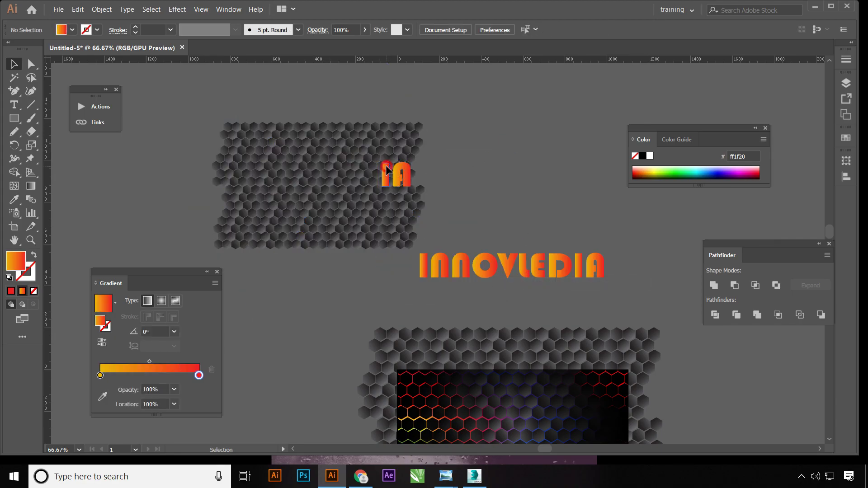
left_click(379, 136)
right_click(380, 136)
left_click(409, 204)
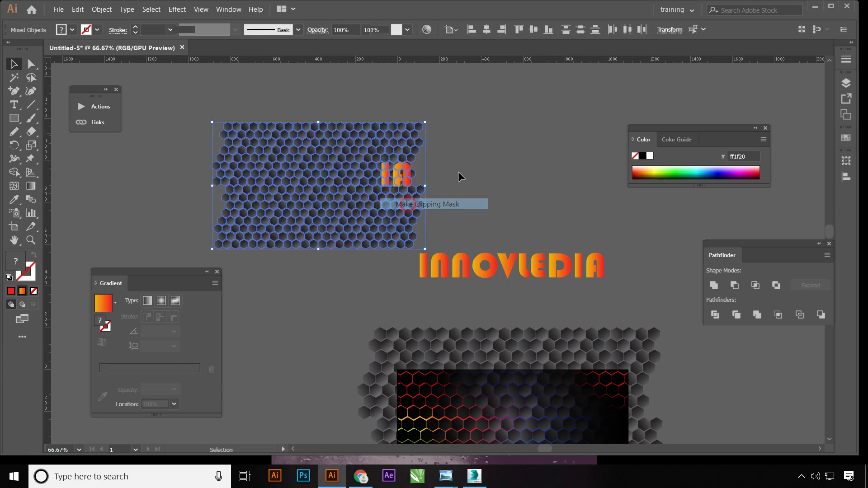
Paste another honeycomb copy in place and send it to the back for the final letter A
left_click(490, 149)
key("ctrl+shift+v")
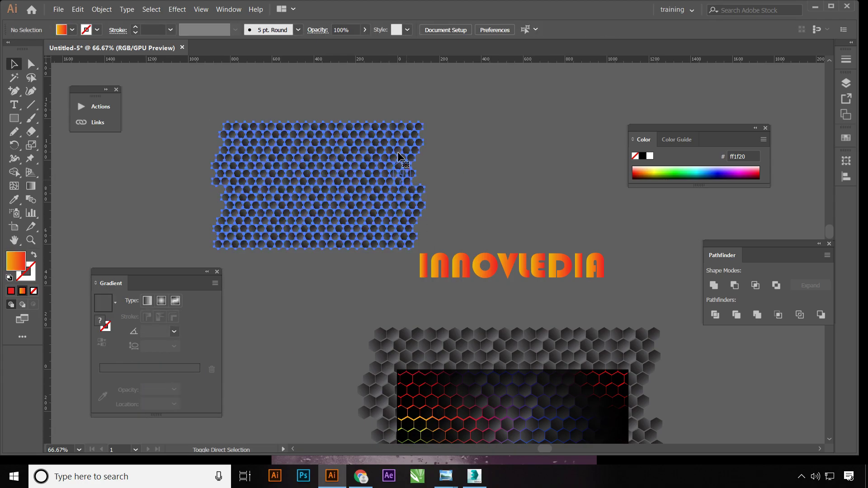
right_click(399, 154)
left_click(561, 289)
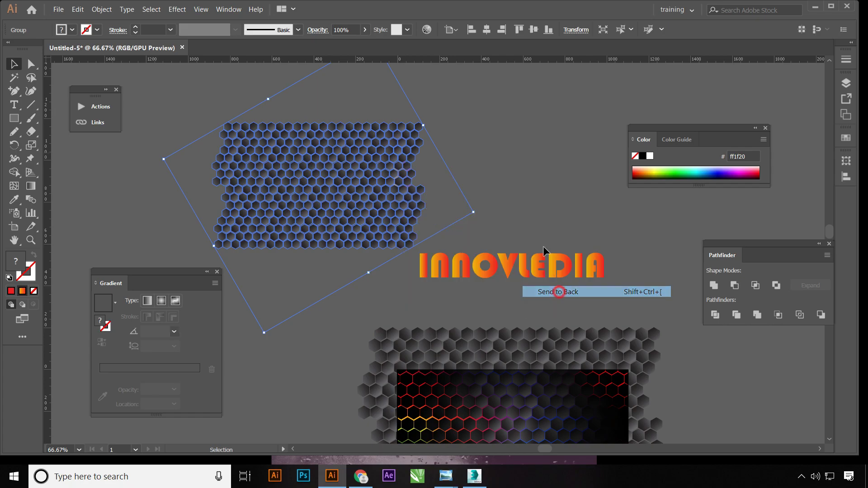
Make a clipping mask from the final letter A and the pasted honeycomb
left_click(523, 163)
right_click(396, 130)
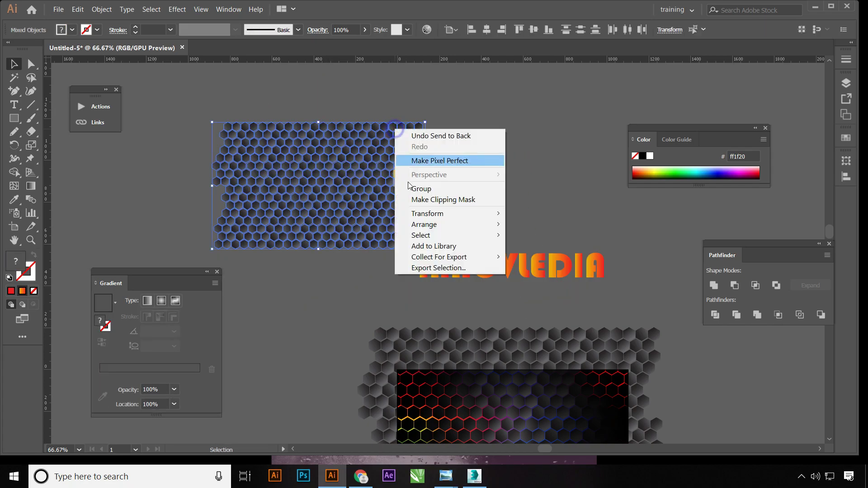
left_click(428, 200)
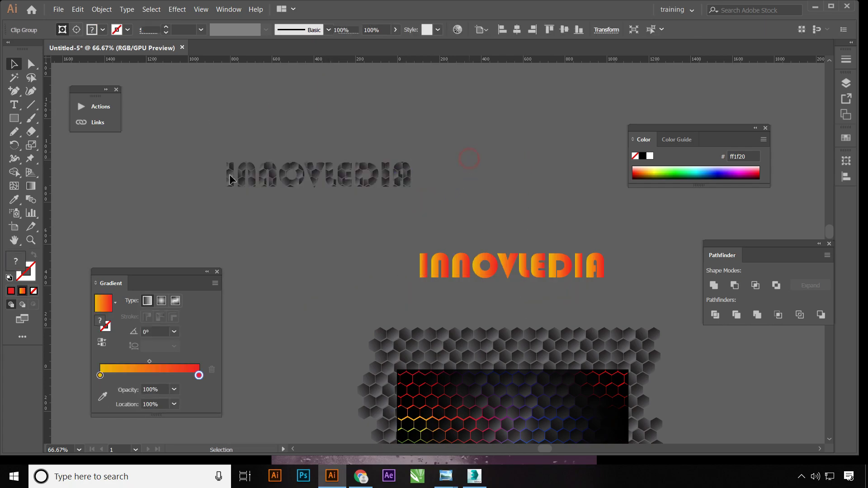
Select all the honeycomb-filled letters and move them exactly over the gradient INNOVLEDIA lettering
left_click(213, 146)
left_click_drag(391, 206, 566, 273)
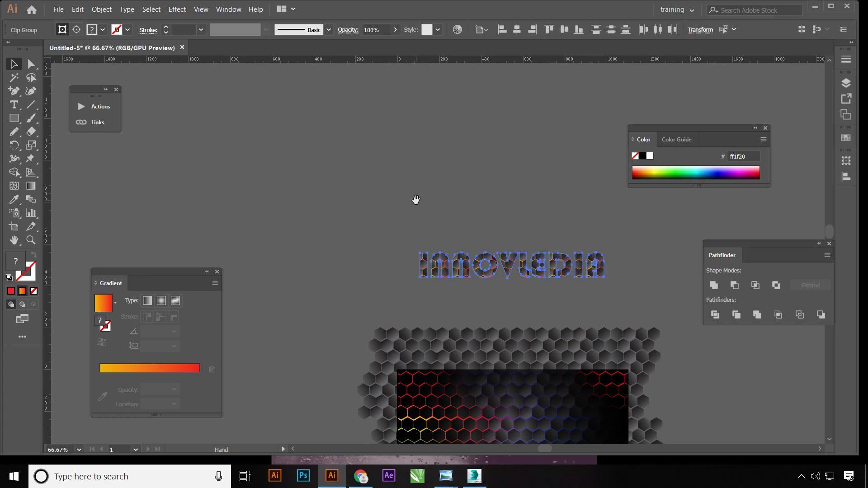
left_click_drag(416, 199, 408, 134)
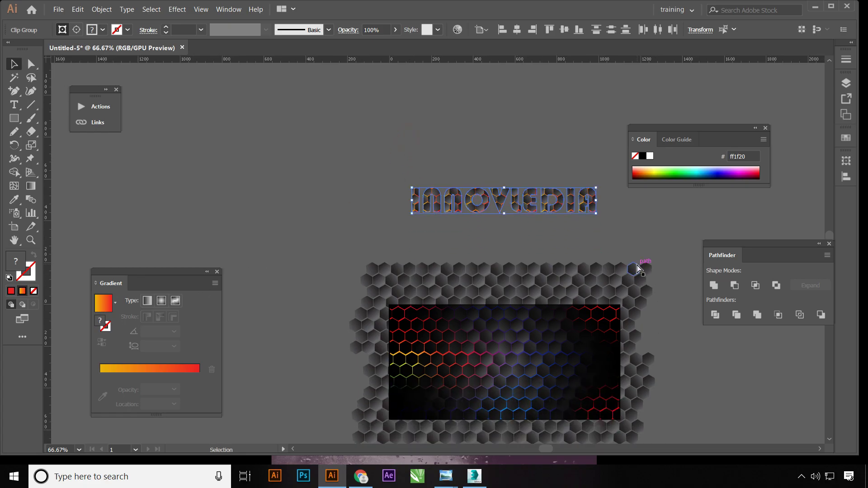
Set the blending mode of the honeycomb-filled lettering to Color Dodge
left_click(224, 12)
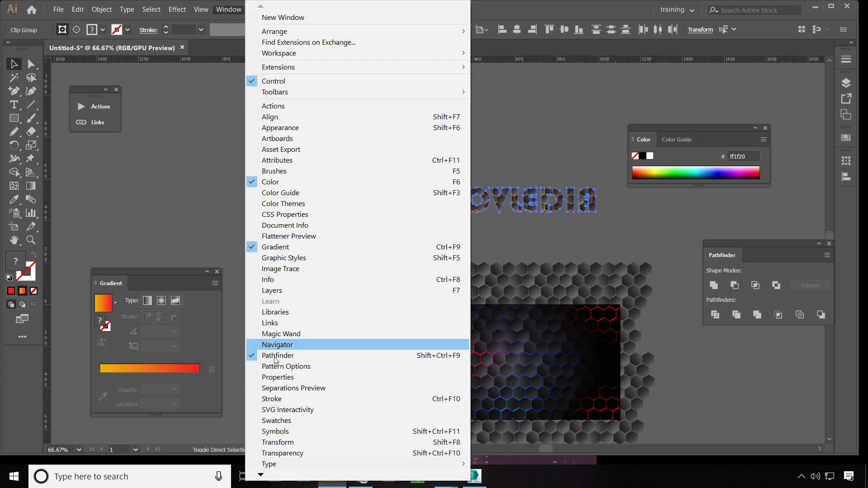
left_click(287, 454)
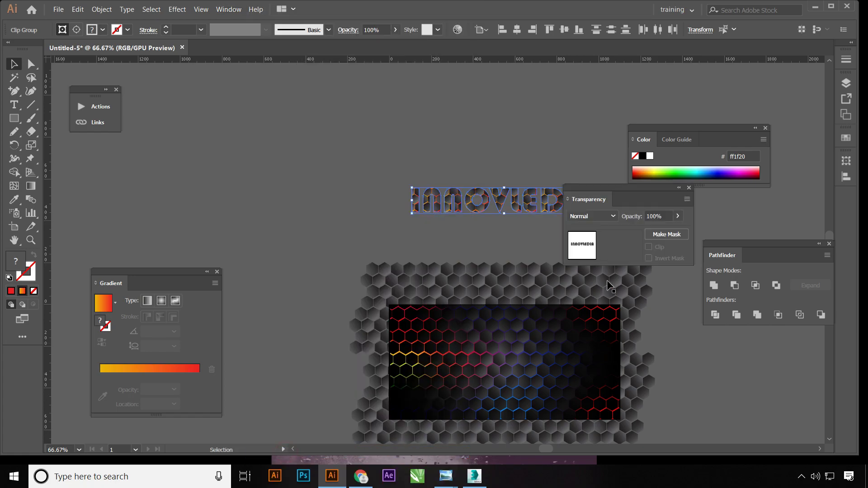
left_click_drag(611, 193, 315, 161)
left_click(316, 187)
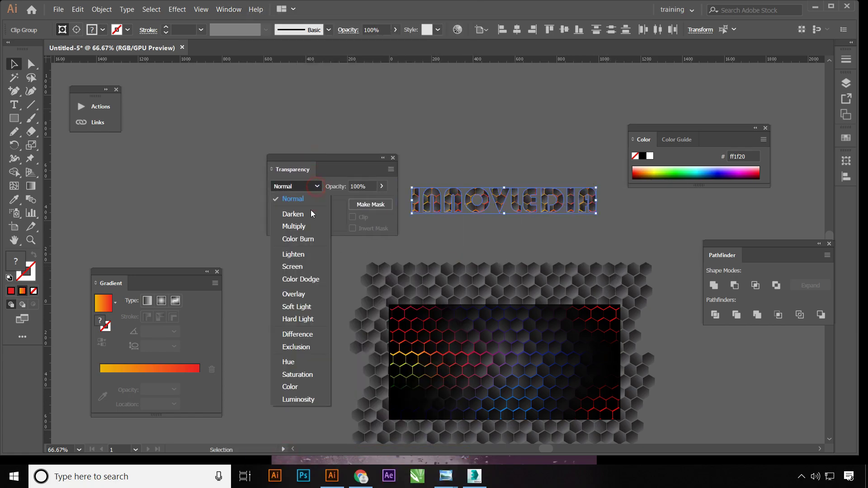
left_click(300, 280)
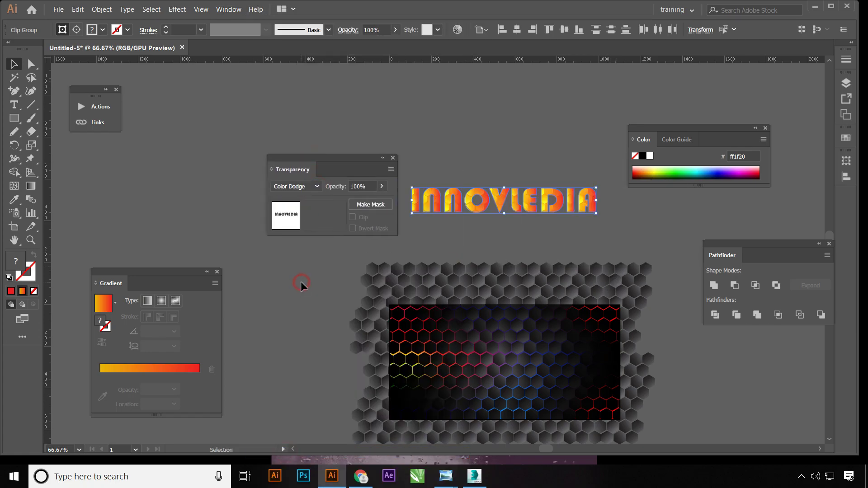
left_click(465, 132)
left_click(393, 157)
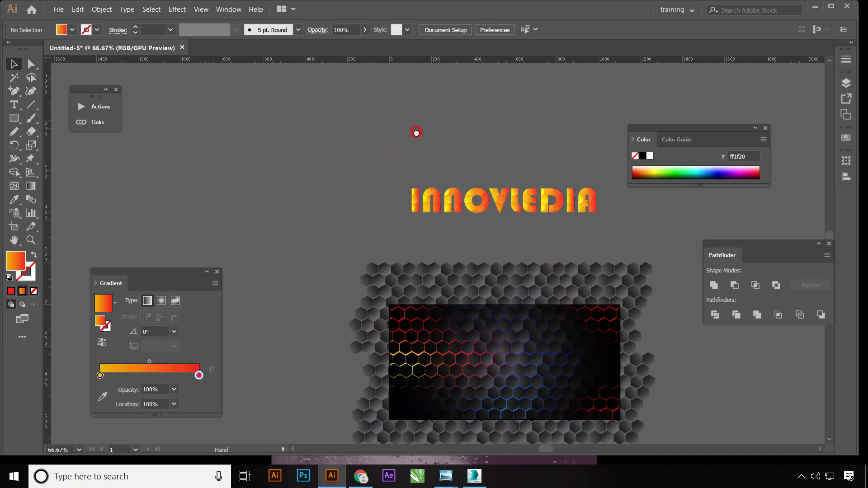
Undo the Color Dodge blending on the honeycomb-filled lettering
left_click_drag(428, 132, 367, 104)
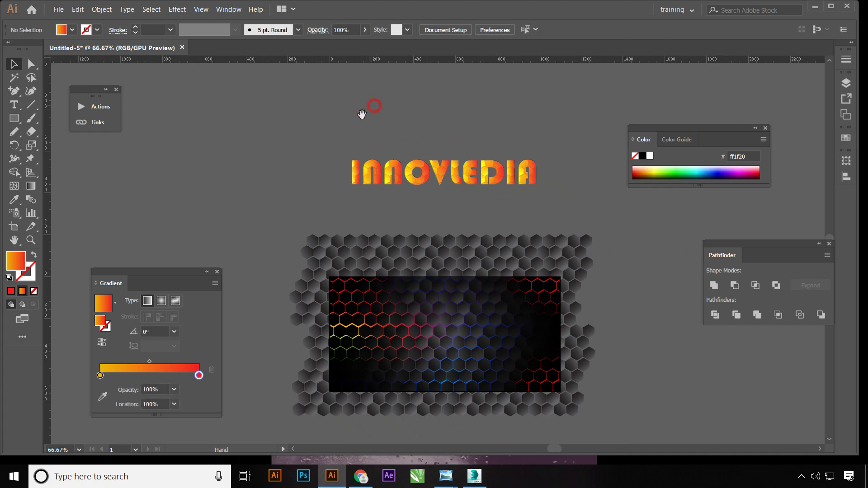
left_click(375, 173)
left_click(309, 141)
key("ctrl+z")
key("ctrl+z")
key("ctrl+z")
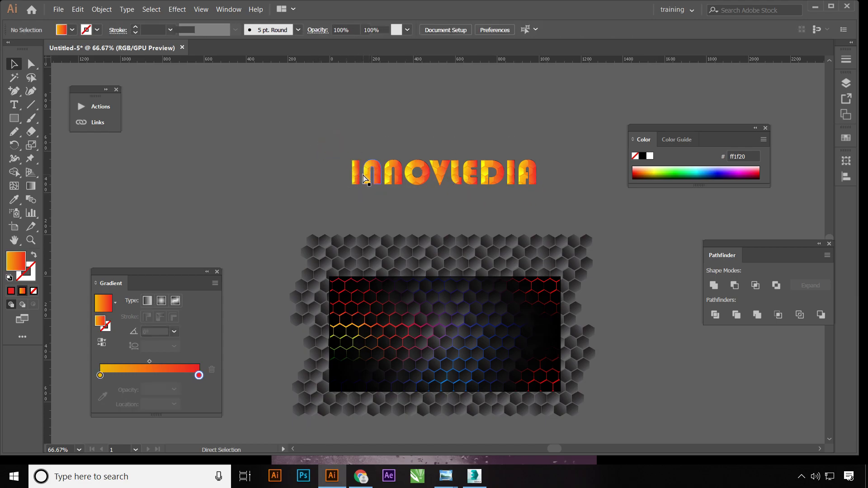
Duplicate the gradient lettering just below the original, moving the honeycomb-filled letters aside and back over the original
left_click_drag(399, 164, 401, 117)
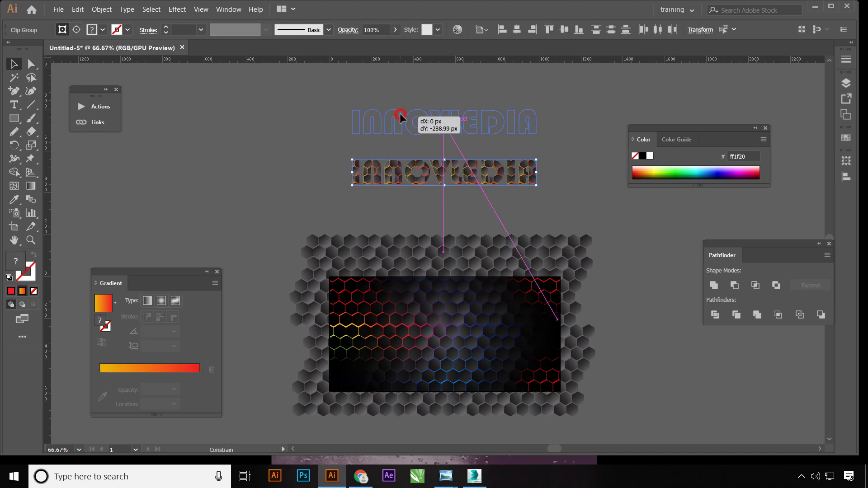
left_click_drag(391, 162, 391, 113)
left_click_drag(356, 179, 356, 211)
left_click_drag(492, 119, 492, 179)
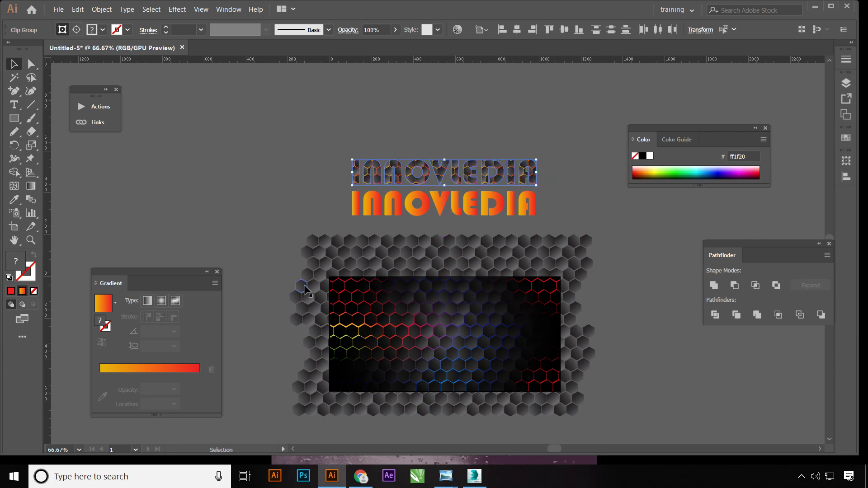
Apply Color Dodge blending to the honeycomb-filled letters lying over the upper gradient lettering
left_click(228, 10)
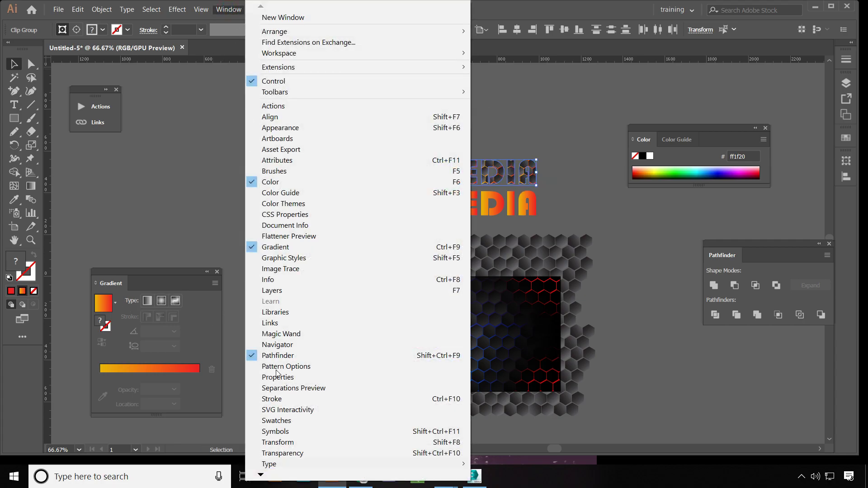
left_click(283, 453)
left_click(316, 185)
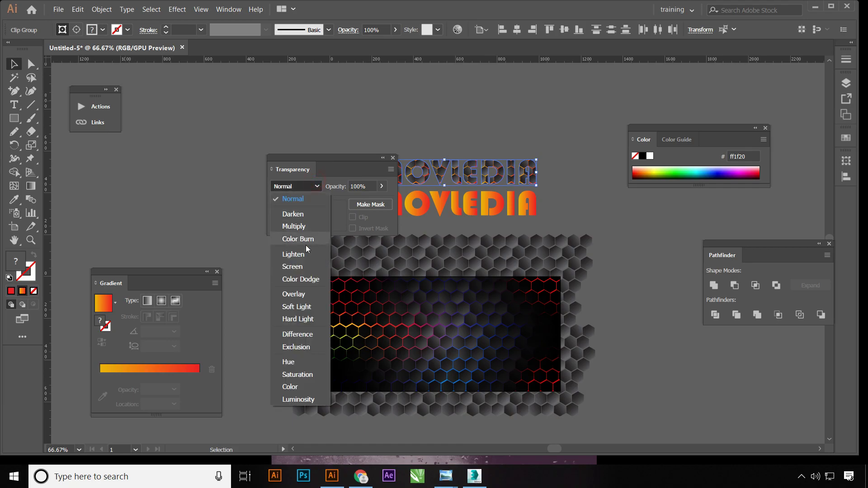
left_click(303, 280)
left_click_drag(324, 157, 209, 130)
Fill the lower INNOVLEDIA copy with solid black, 000000
left_click(375, 204)
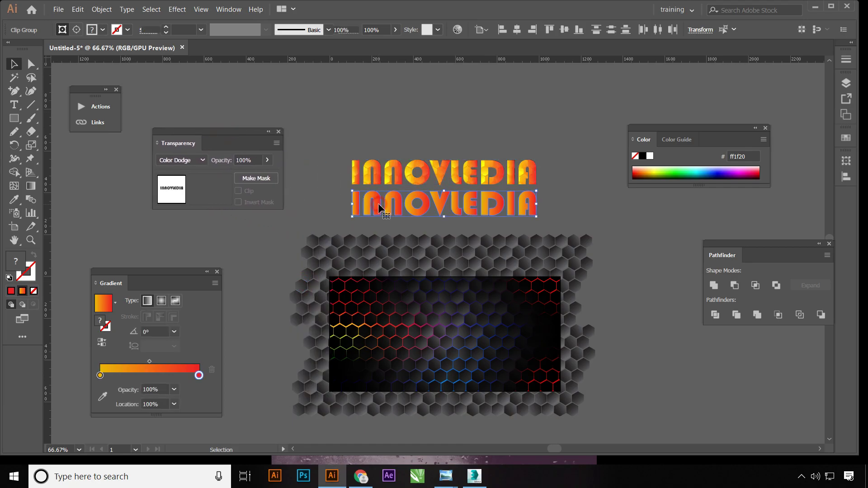
left_click(14, 293)
left_click_drag(484, 194, 458, 320)
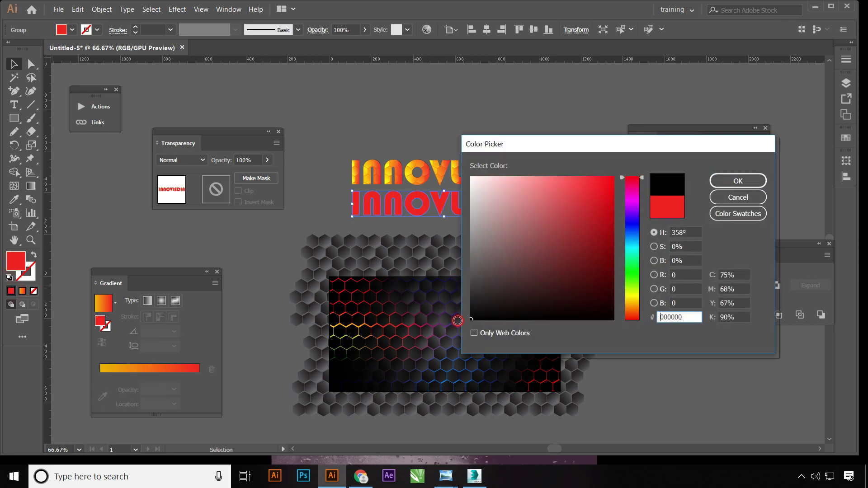
left_click(721, 182)
Give the lower black lettering a near-black 050505 stroke and choose its stroke weight
double_click(35, 275)
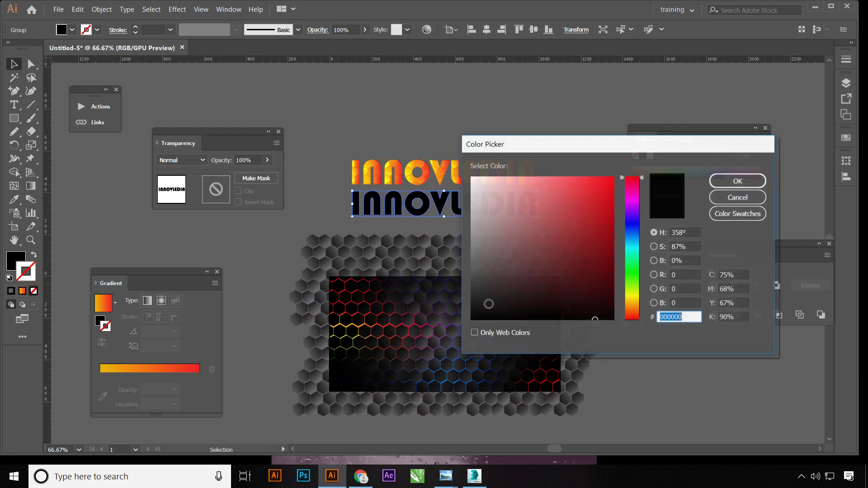
left_click(717, 184)
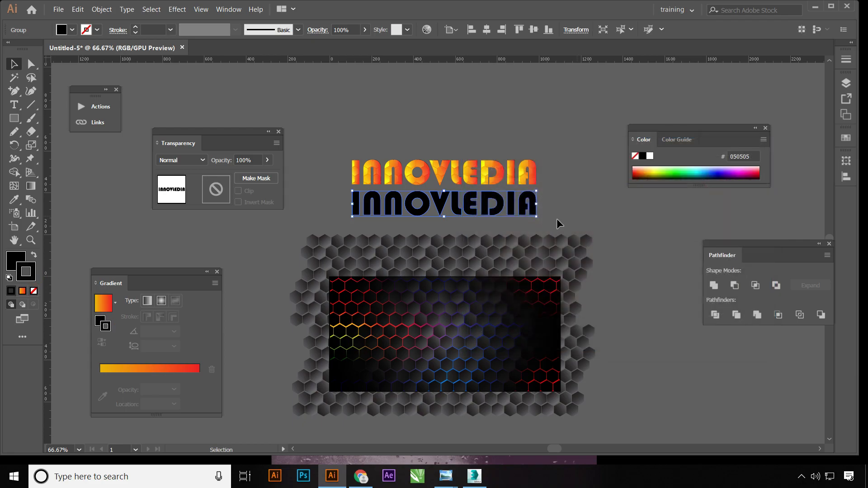
left_click(170, 29)
left_click(185, 104)
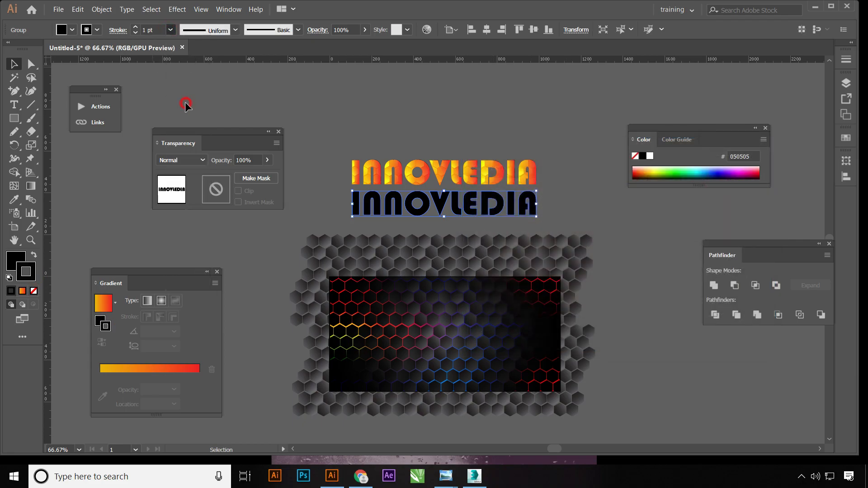
Bring the blended upper lettering to the front and move it down onto the black copy
left_click(327, 115)
left_click_drag(358, 150, 562, 177)
right_click(507, 178)
mouse_move(538, 274)
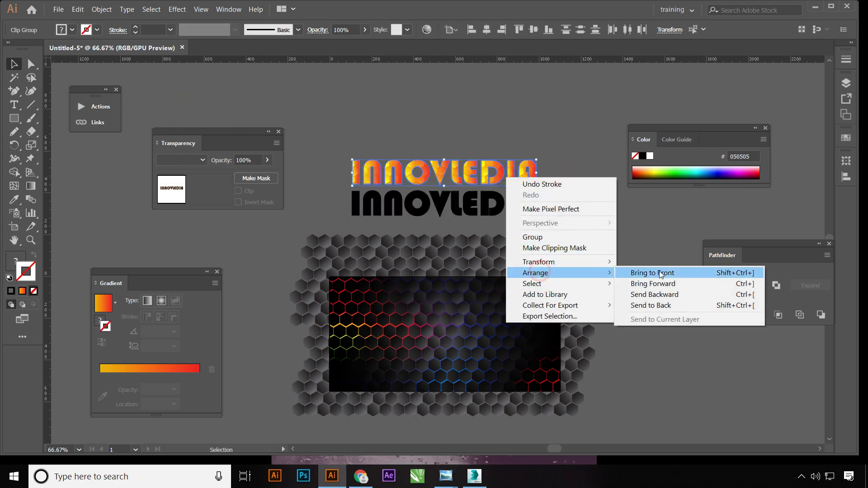
left_click(633, 273)
left_click_drag(458, 176, 459, 209)
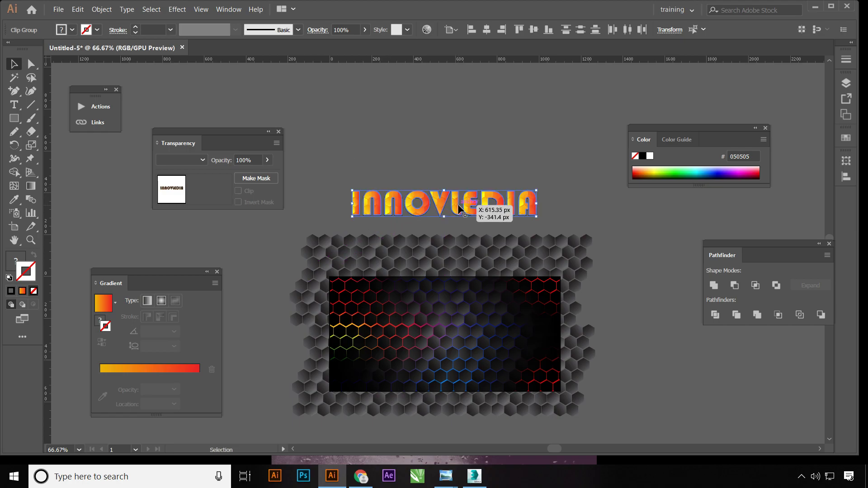
Nudge the blended INNOVLEDIA lettering over the black copy to check its alignment, and move the Transparency panel clear of the letters
key("ctrl+plus")
key("ctrl+plus")
key("ctrl+plus")
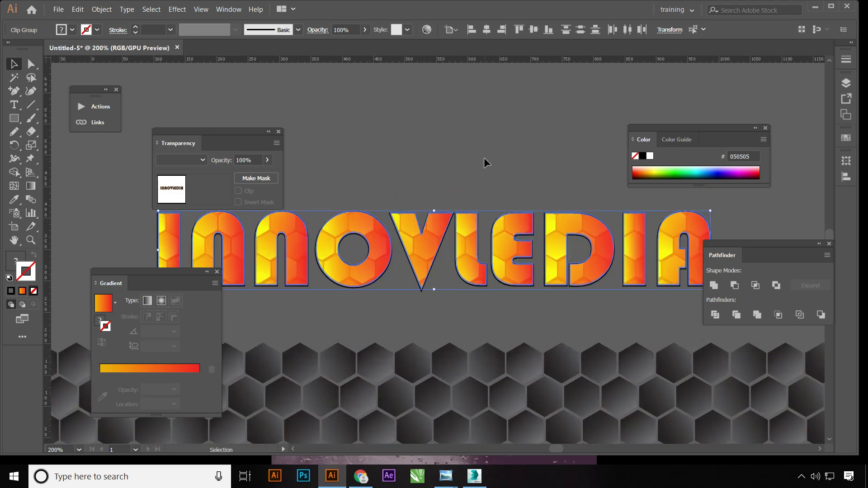
key("Down")
key("Up")
left_click_drag(247, 137, 196, 108)
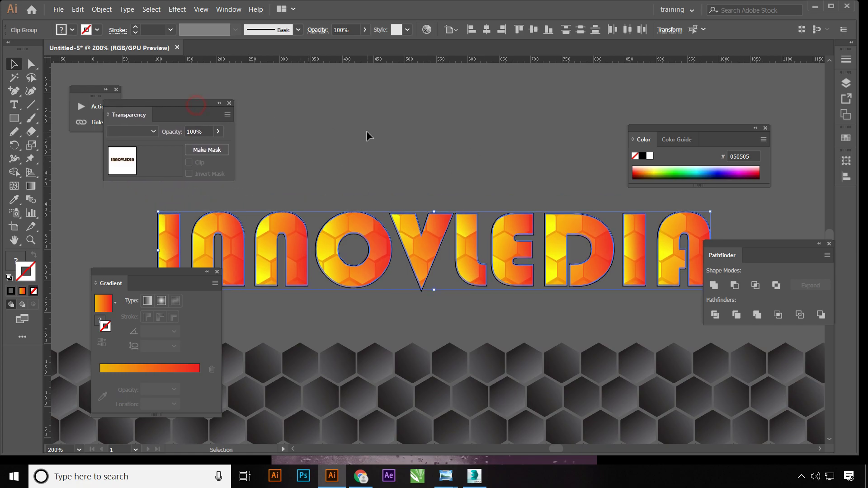
key("ctrl+1")
Group the blended INNOVLEDIA lettering together with its black backing copy
left_click(471, 141)
left_click_drag(470, 142, 485, 82)
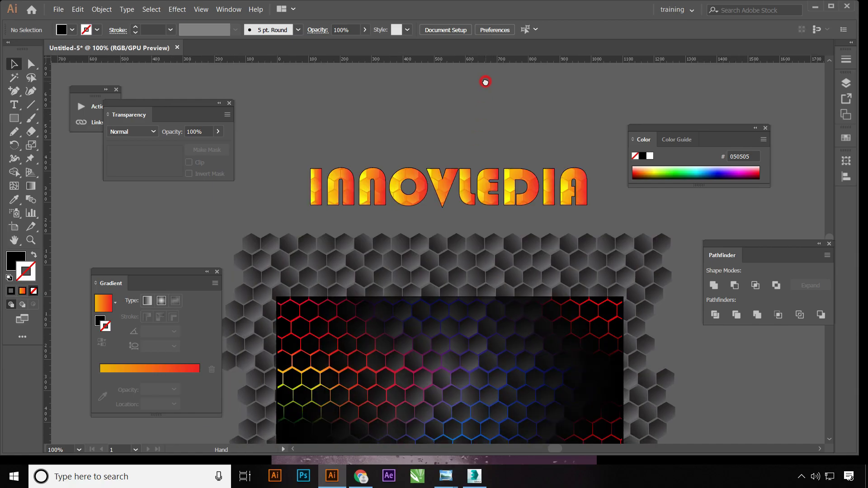
right_click(473, 183)
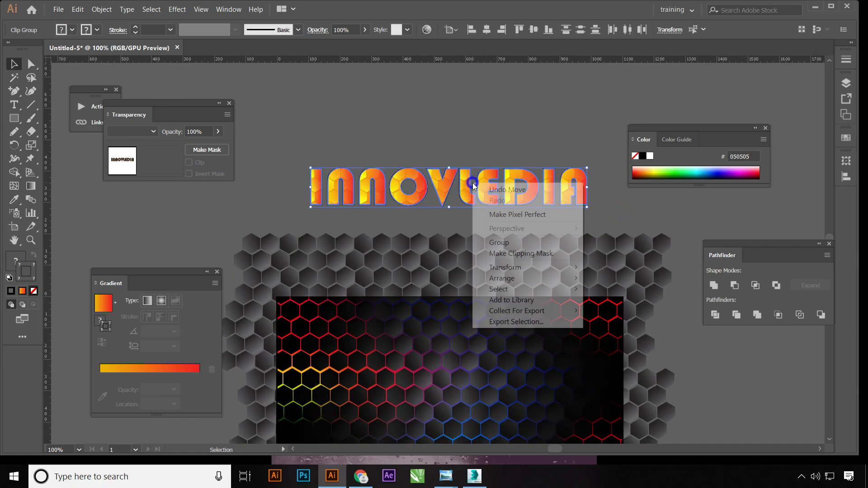
left_click(497, 241)
Move the grouped INNOVLEDIA lettering down onto the middle of the glowing honeycomb background and deselect it
left_click_drag(464, 146, 474, 63)
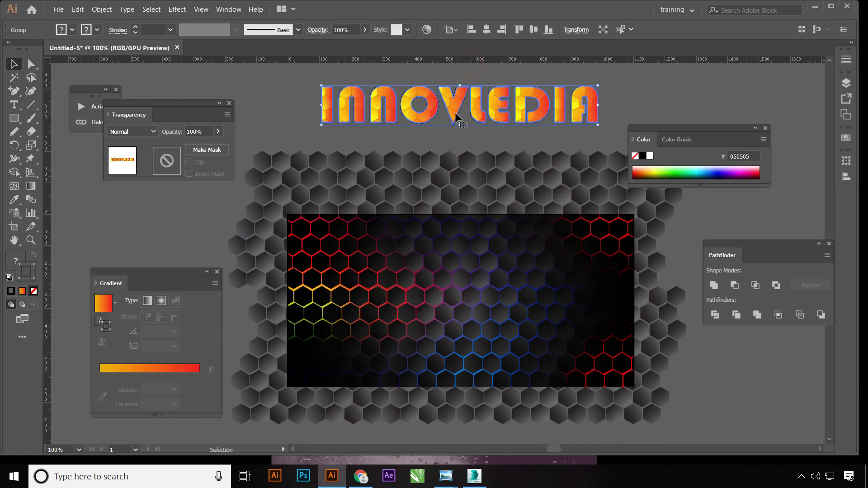
left_click_drag(454, 116, 461, 310)
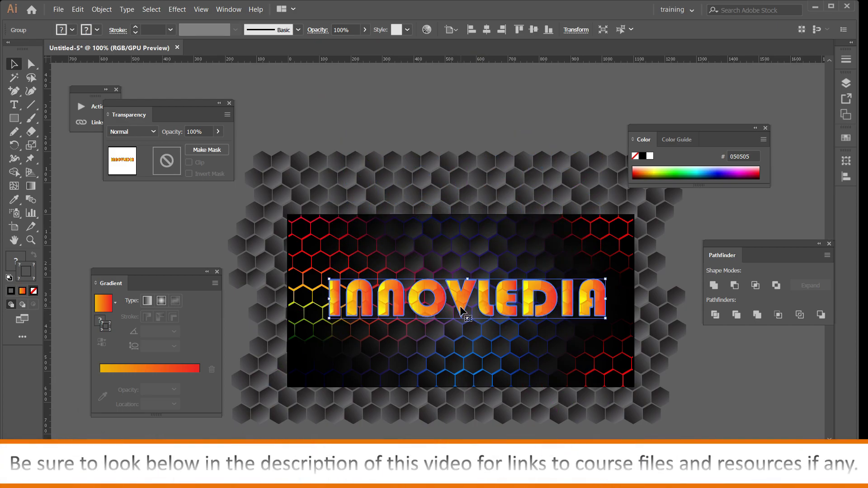
left_click(396, 97)
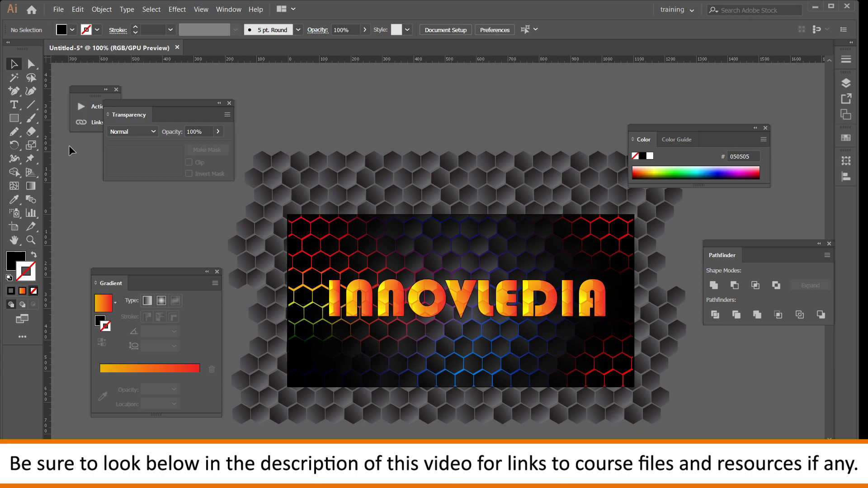
Draw a black rectangle without a stroke that exactly covers the artboard and the artwork on it
left_click_drag(15, 125, 40, 119)
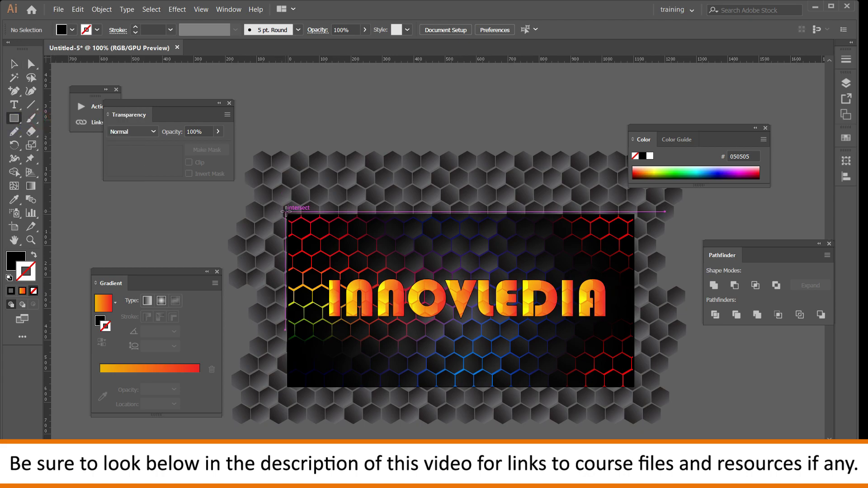
left_click_drag(285, 213, 636, 389)
key("v")
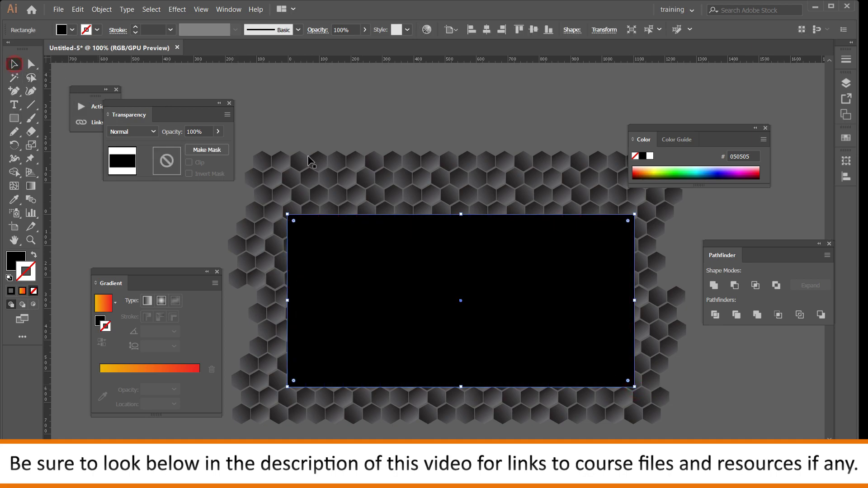
Make a clipping mask from the black rectangle and all the artwork, trimming the hexagons outside the artboard
left_click_drag(682, 423, 549, 329)
right_click(435, 264)
left_click(474, 332)
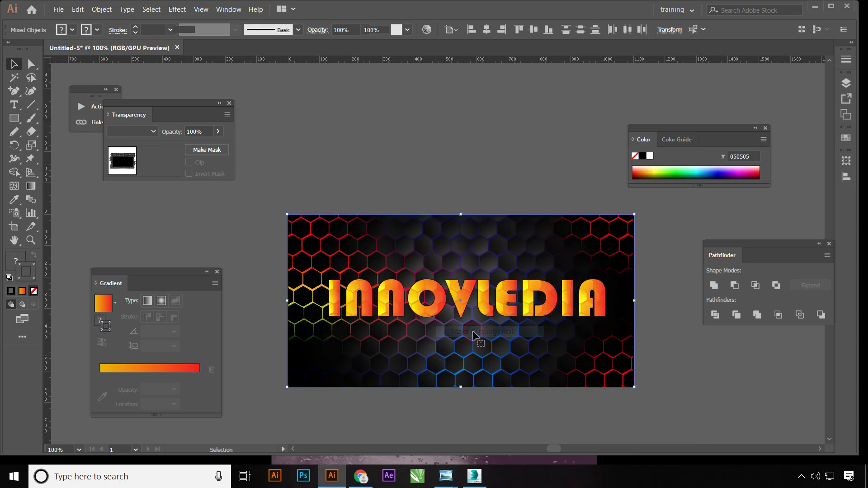
left_click(390, 143)
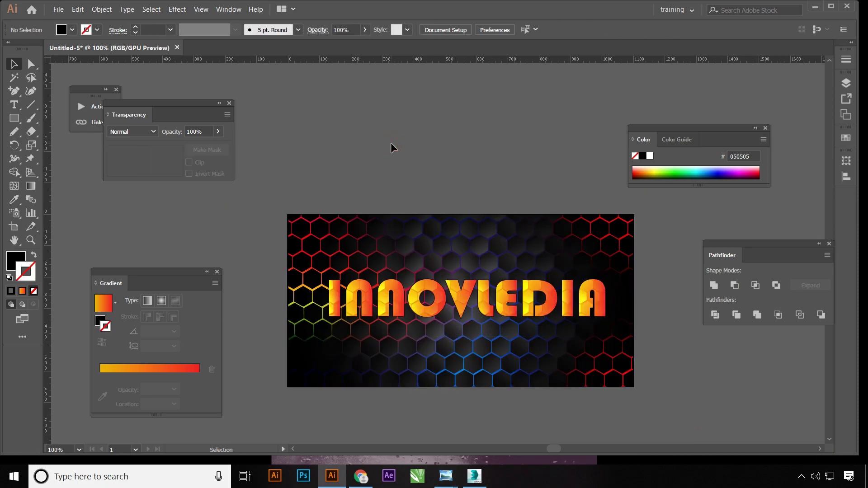
Examine the finished artwork in full-screen mode with the panels hidden, at 150% zoom
key("Tab")
key("f")
key("space")
left_click_drag(380, 173, 392, 126)
key("ctrl+equal")
key("space")
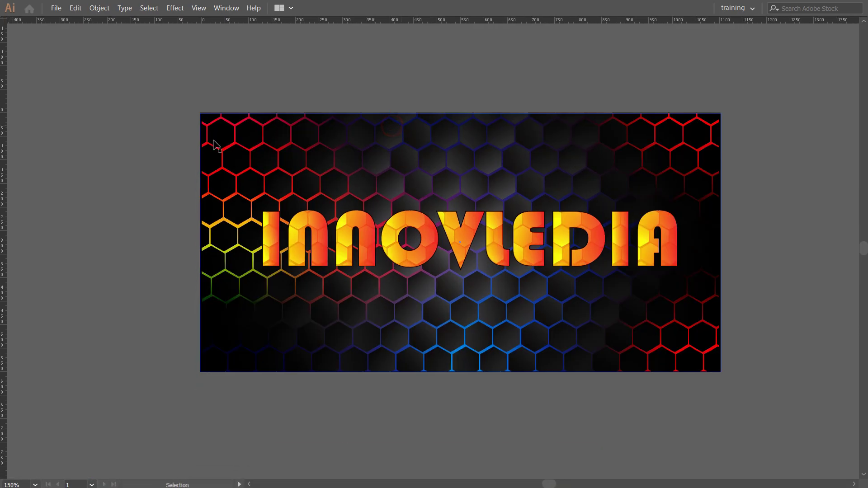